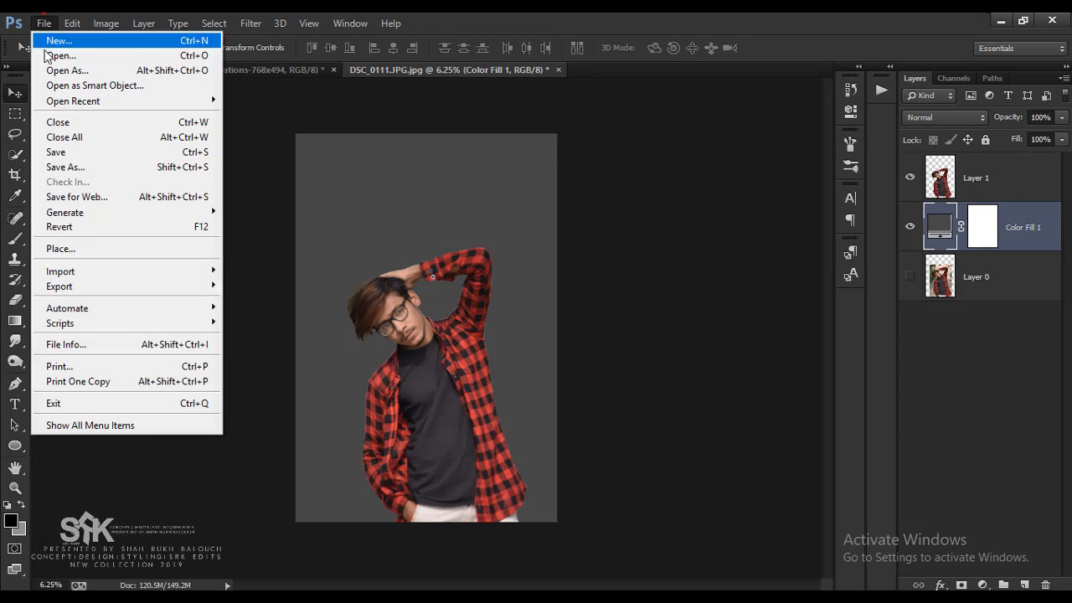
Step: Place the blue gradient image Untitled-3-768x960 from the Facebook Trending folder between Color Fill 1 and Layer 1
{"action": "left_click", "coordinate": [89, 248]}
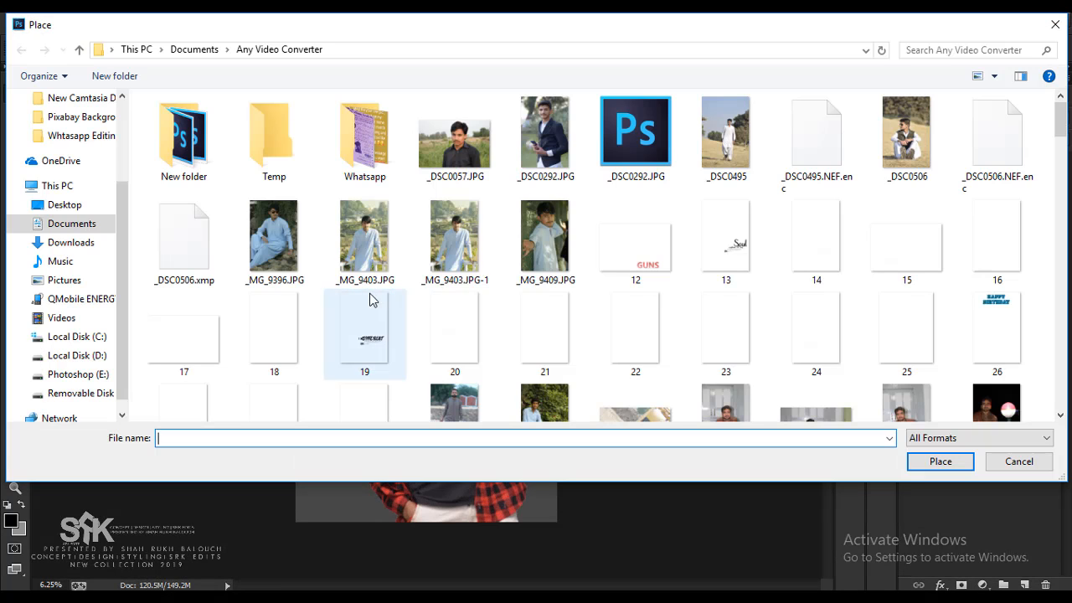
{"action": "double_click", "coordinate": [210, 140]}
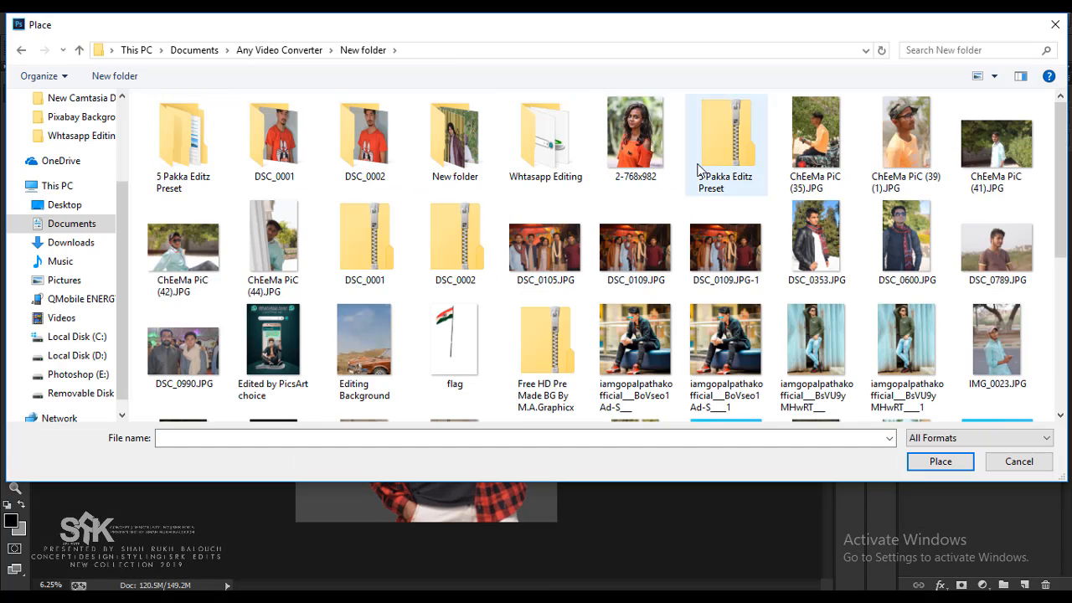
{"action": "left_click", "coordinate": [536, 168]}
{"action": "double_click", "coordinate": [536, 168]}
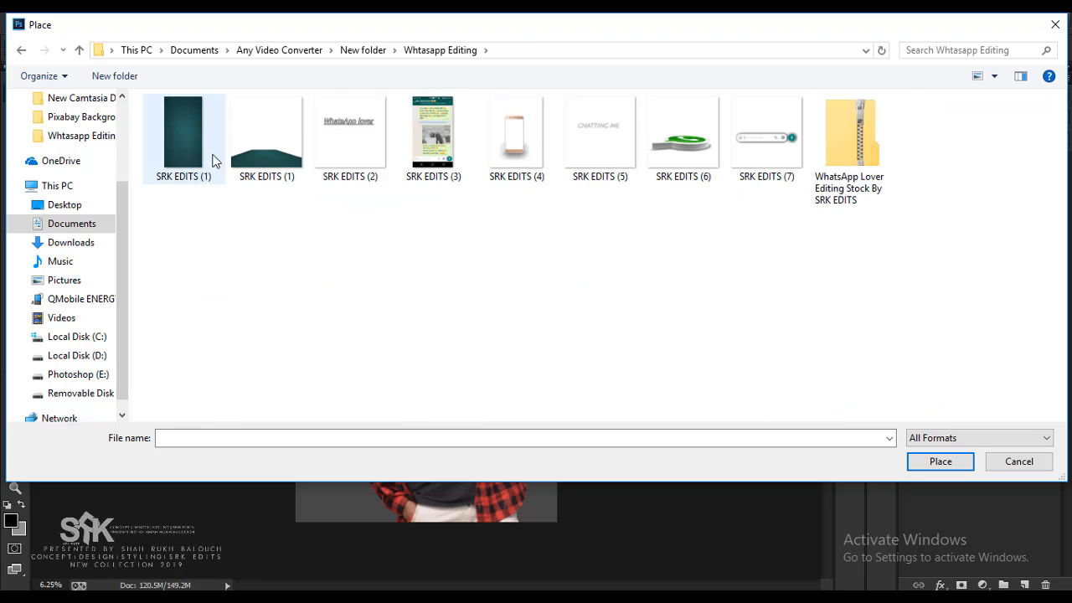
{"action": "left_click", "coordinate": [385, 50]}
{"action": "left_click", "coordinate": [189, 167]}
{"action": "double_click", "coordinate": [190, 168]}
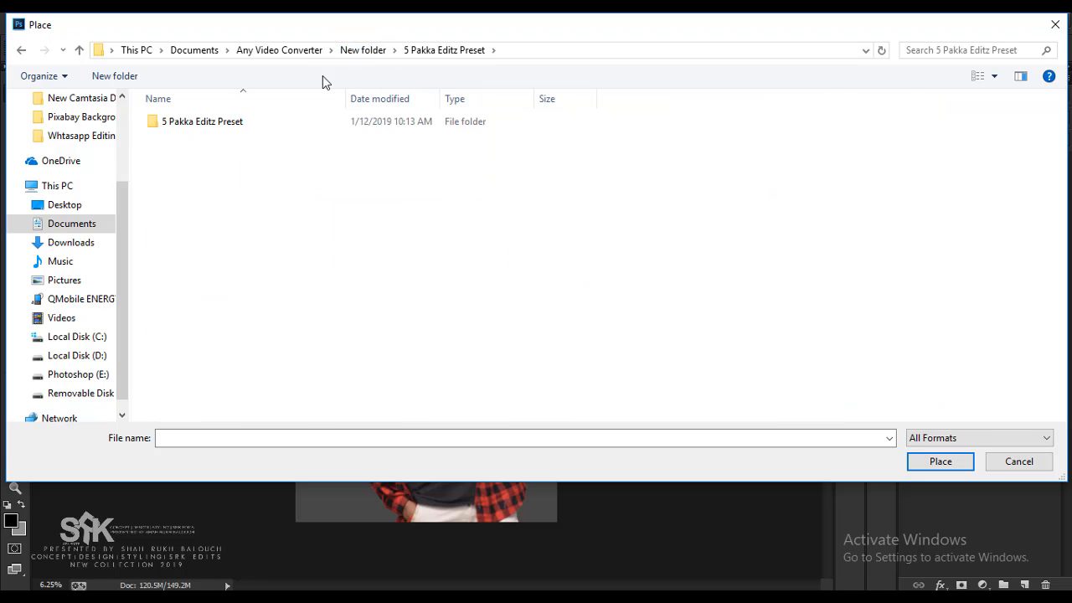
{"action": "left_click", "coordinate": [370, 51]}
{"action": "double_click", "coordinate": [455, 134]}
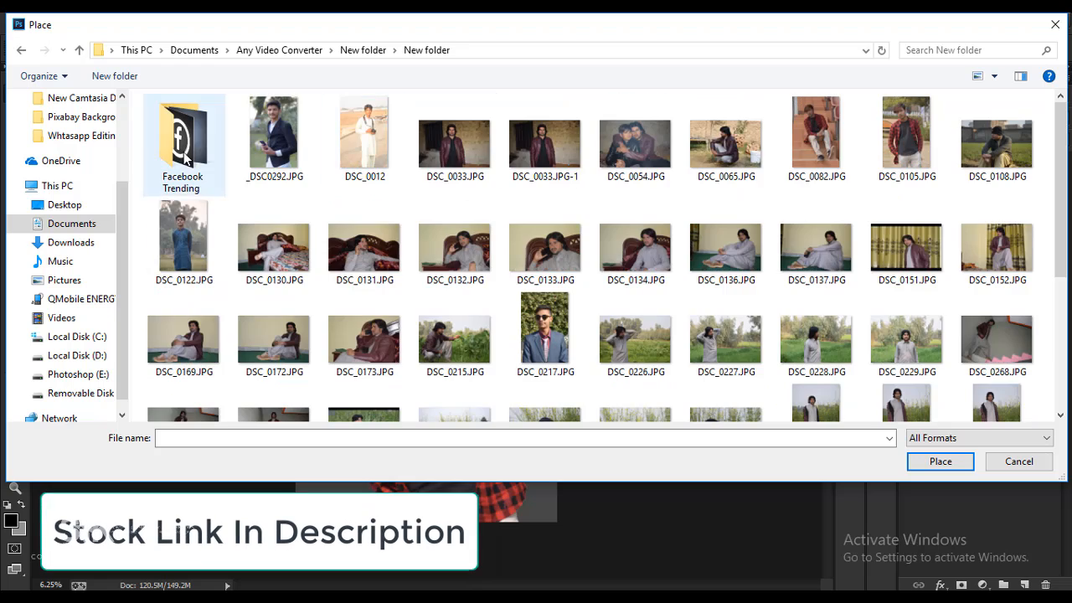
{"action": "double_click", "coordinate": [183, 156]}
{"action": "double_click", "coordinate": [352, 148]}
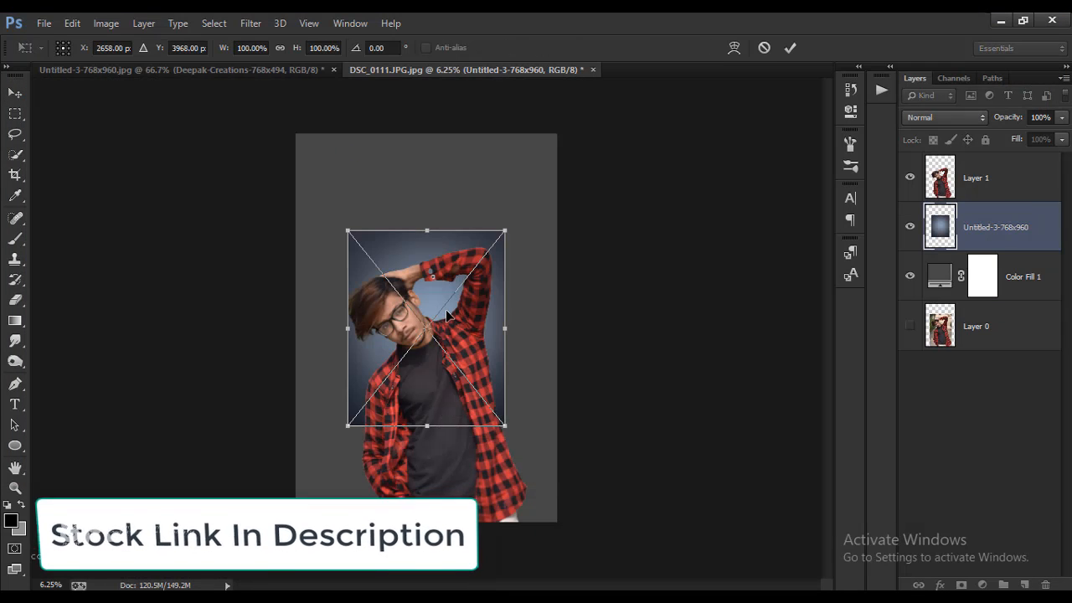
Step: Stretch the placed blue background to about 166% width and 198% height so it covers the whole canvas
{"action": "left_click_drag", "start_coordinate": [441, 310], "coordinate": [394, 226]}
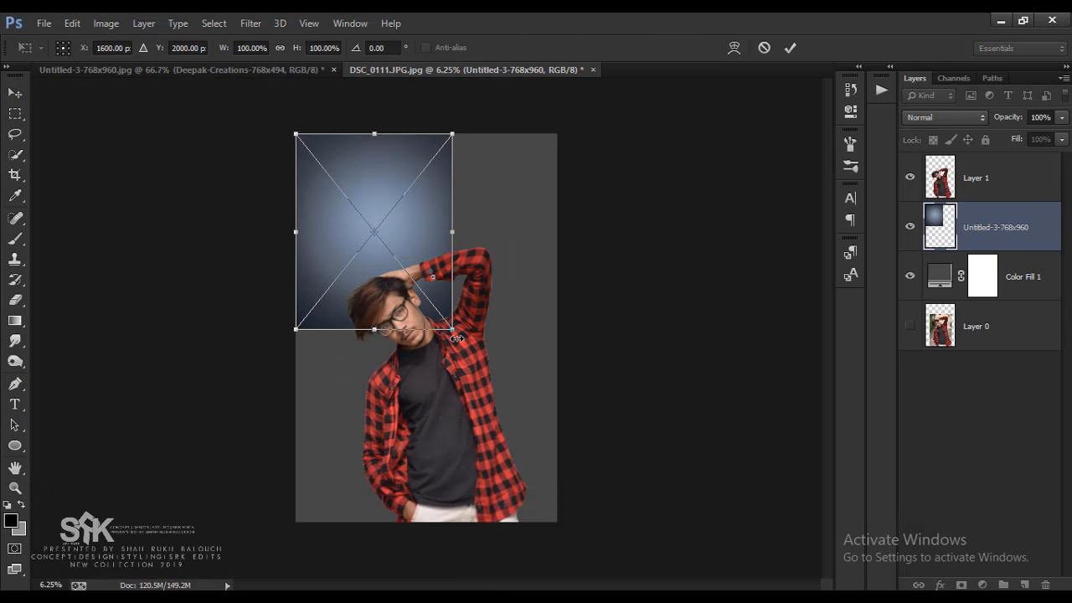
{"action": "left_click_drag", "start_coordinate": [459, 335], "coordinate": [557, 524]}
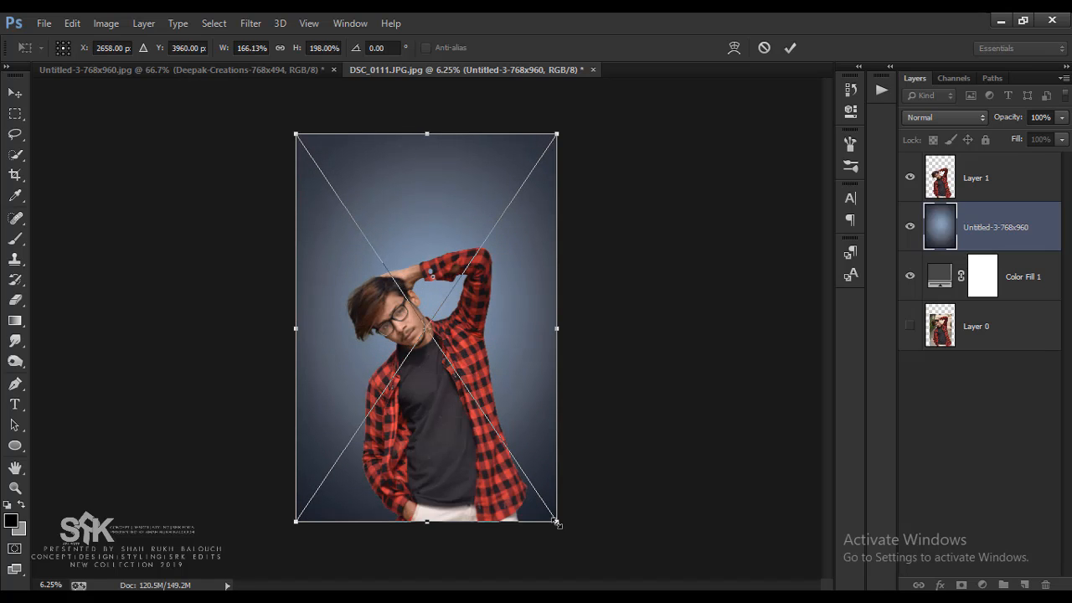
{"action": "left_click", "coordinate": [790, 47]}
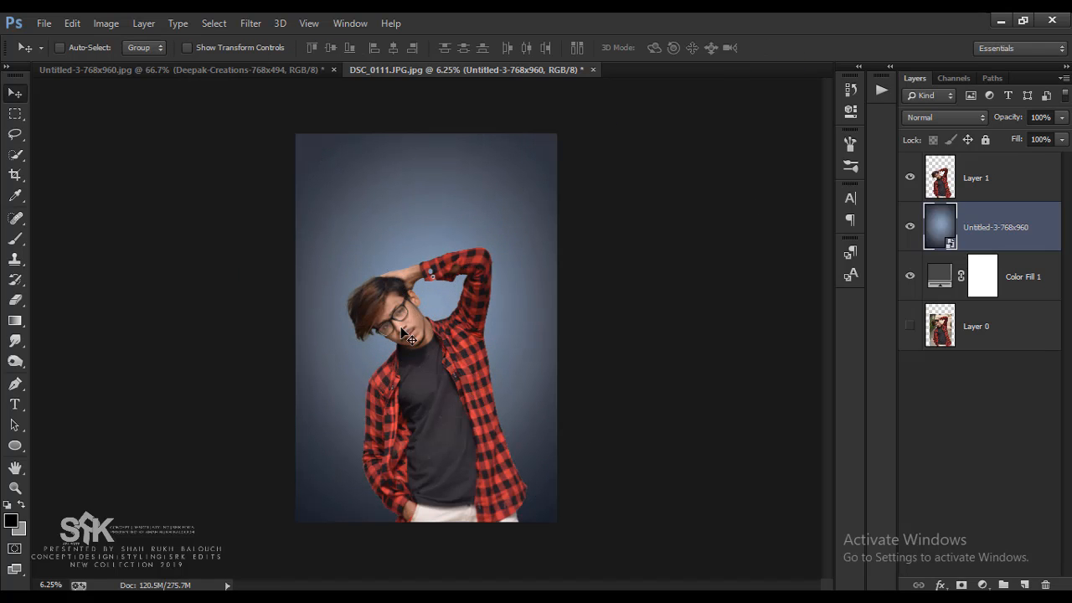
Step: Place the Facebook logo image Deepak-Creations-768x494 behind the man, enlarged to about 203% by 200% and centred horizontally
{"action": "left_click", "coordinate": [43, 23]}
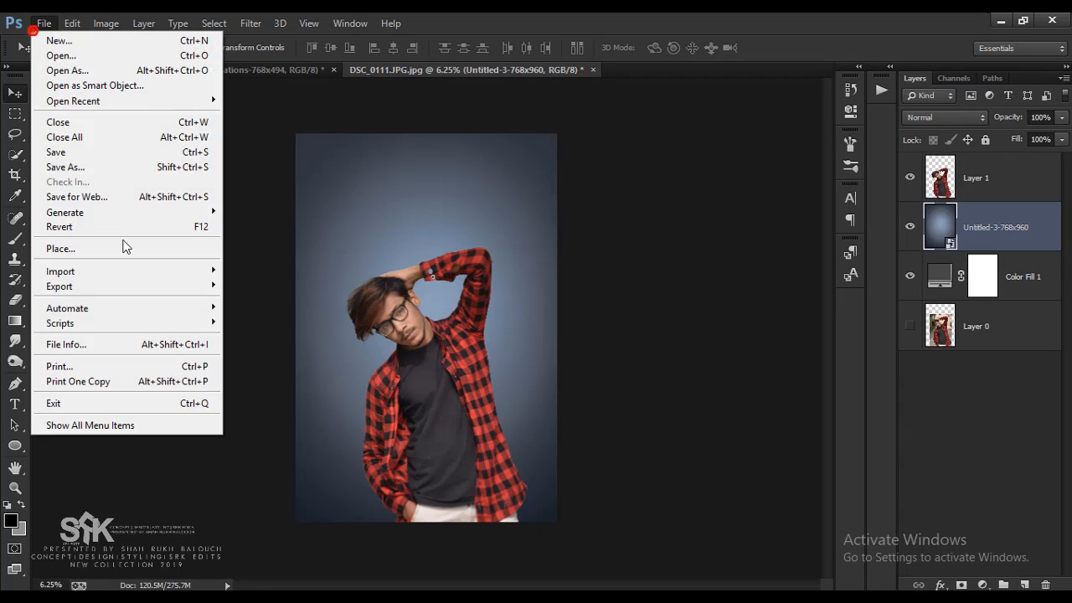
{"action": "left_click", "coordinate": [118, 251]}
{"action": "double_click", "coordinate": [274, 139]}
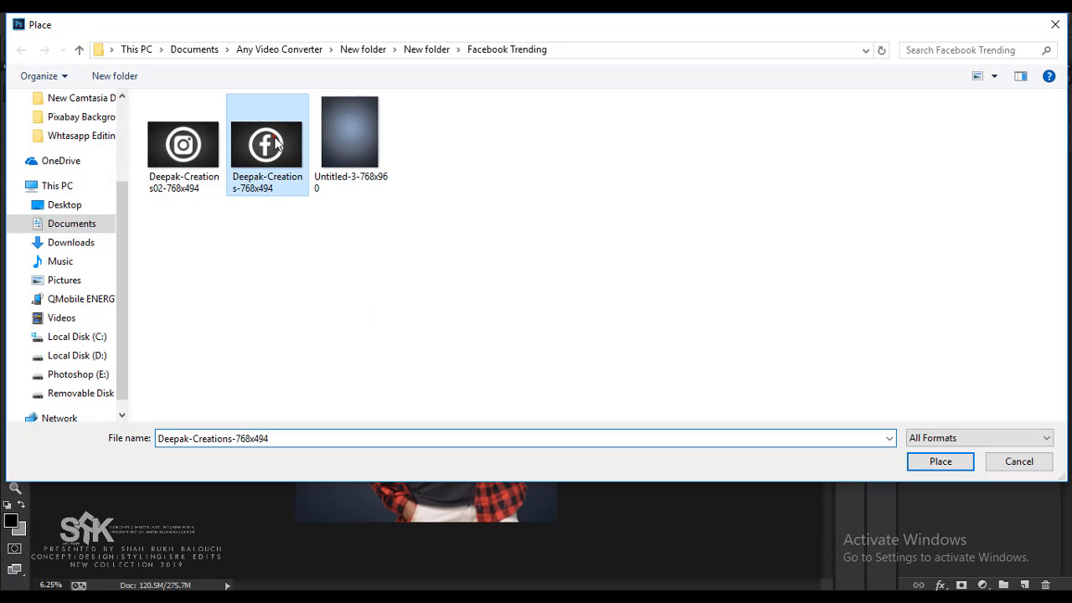
{"action": "left_click_drag", "start_coordinate": [460, 281], "coordinate": [407, 137]}
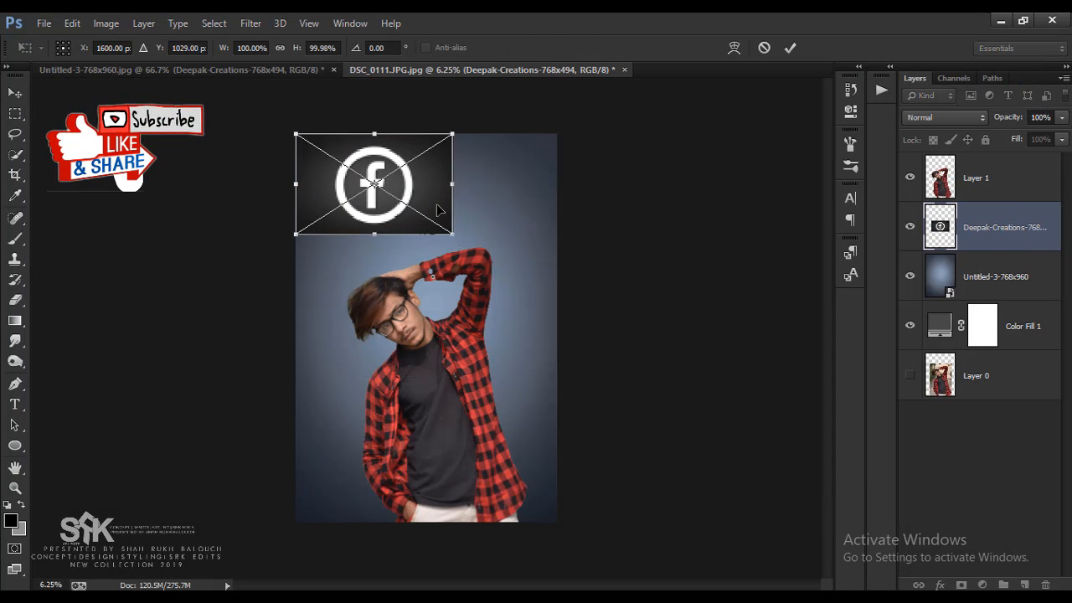
{"action": "left_click_drag", "start_coordinate": [456, 235], "coordinate": [616, 334]}
{"action": "left_click_drag", "start_coordinate": [573, 268], "coordinate": [544, 307]}
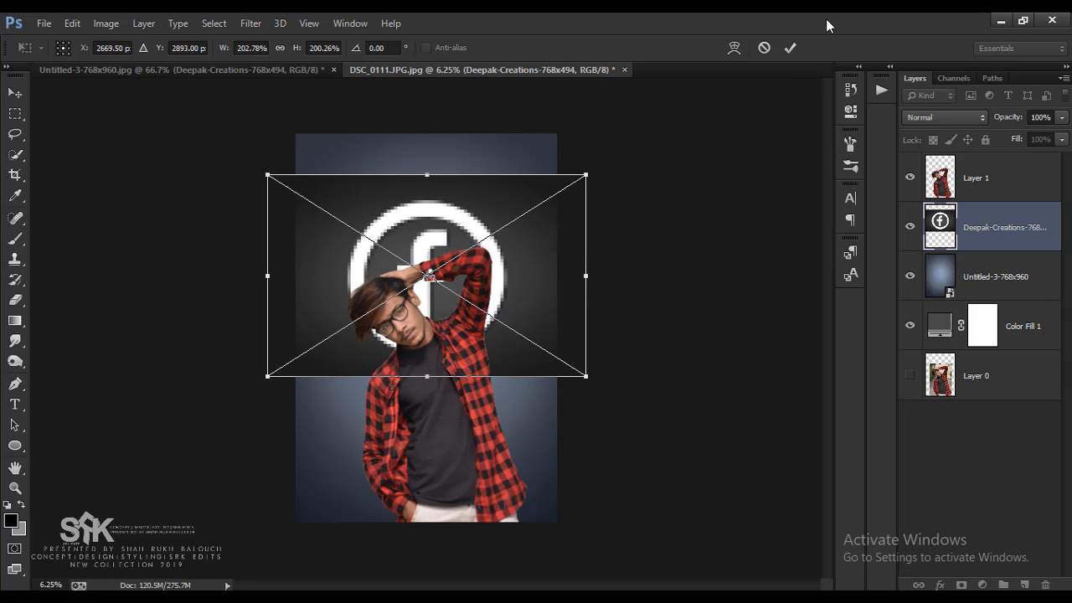
{"action": "left_click", "coordinate": [790, 48]}
Step: Set the logo layer's blend mode to Lighten and move the logo up above the man's head
{"action": "left_click", "coordinate": [963, 116]}
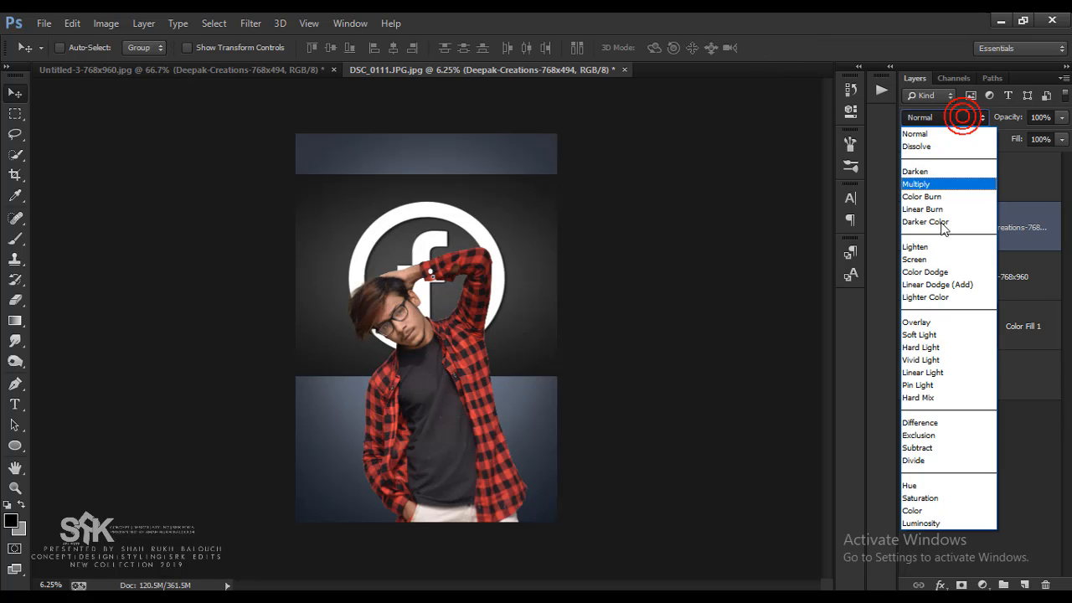
{"action": "left_click", "coordinate": [929, 252]}
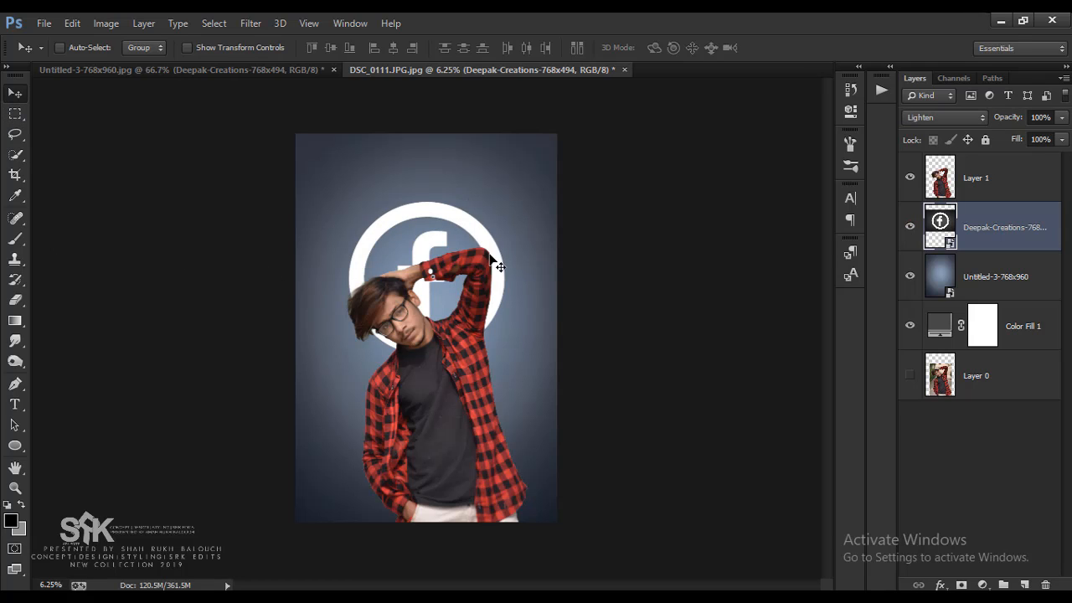
{"action": "left_click_drag", "start_coordinate": [489, 253], "coordinate": [486, 202]}
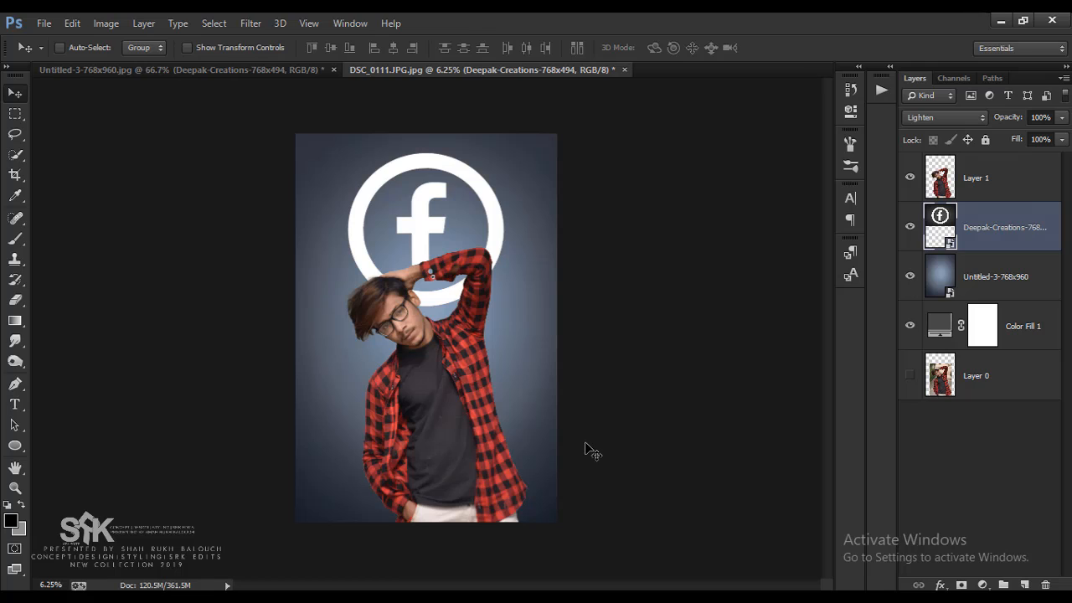
{"action": "left_click_drag", "start_coordinate": [503, 308], "coordinate": [501, 304]}
Step: Add a Brightness/Contrast adjustment clipped to Layer 1 with brightness -19 and contrast 16
{"action": "left_click", "coordinate": [957, 195]}
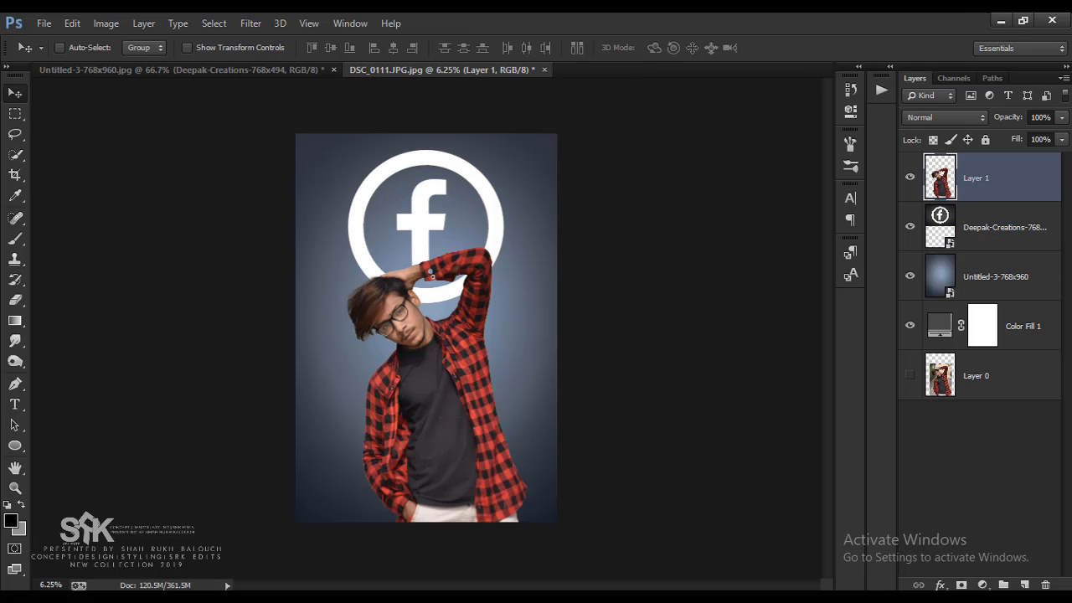
{"action": "left_click", "coordinate": [984, 583]}
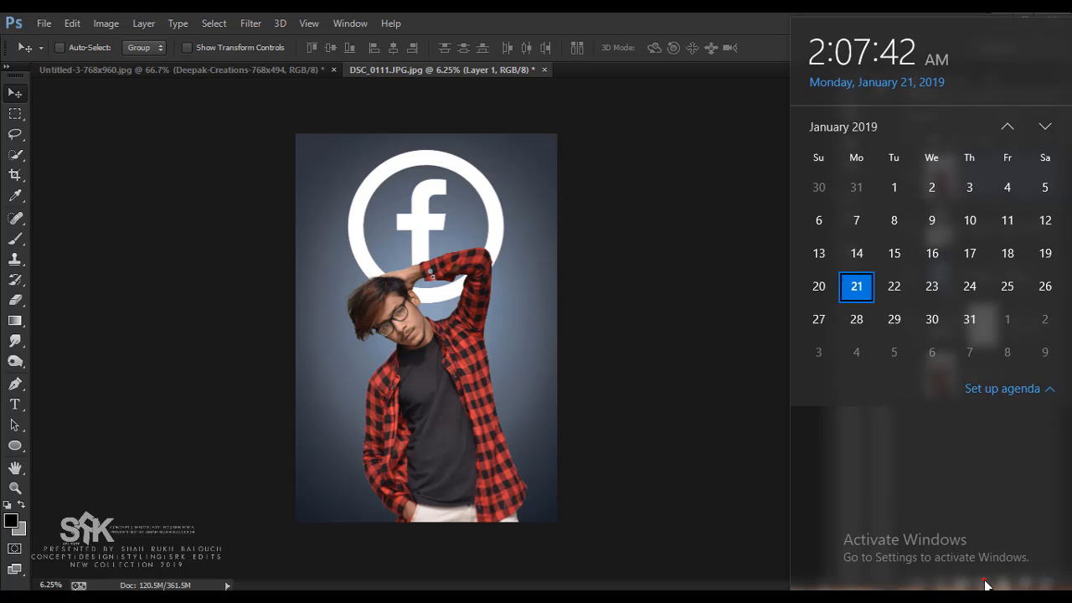
{"action": "left_click", "coordinate": [982, 584]}
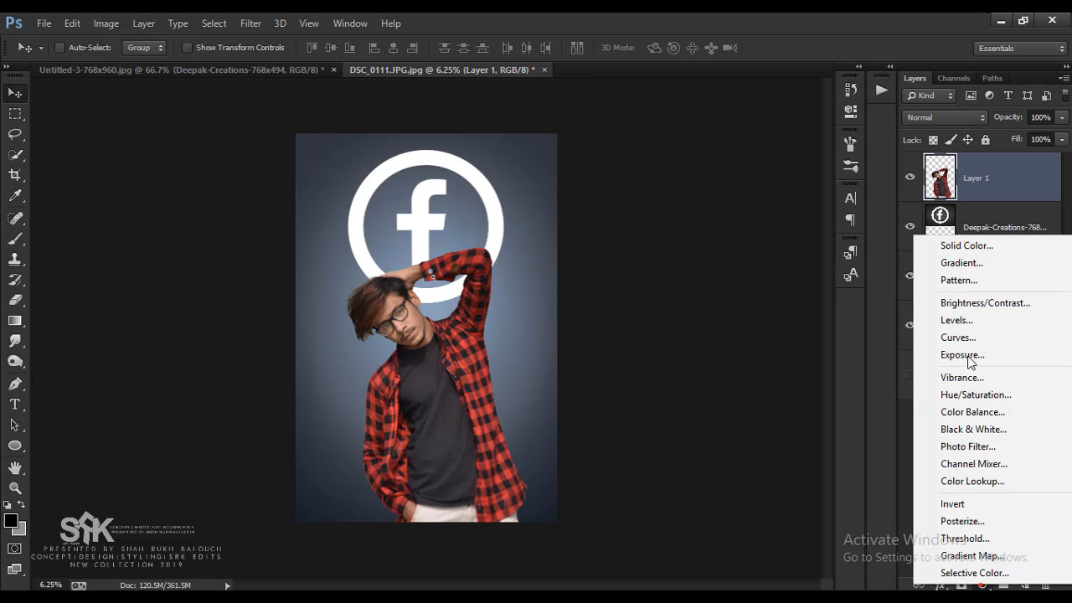
{"action": "left_click", "coordinate": [969, 299]}
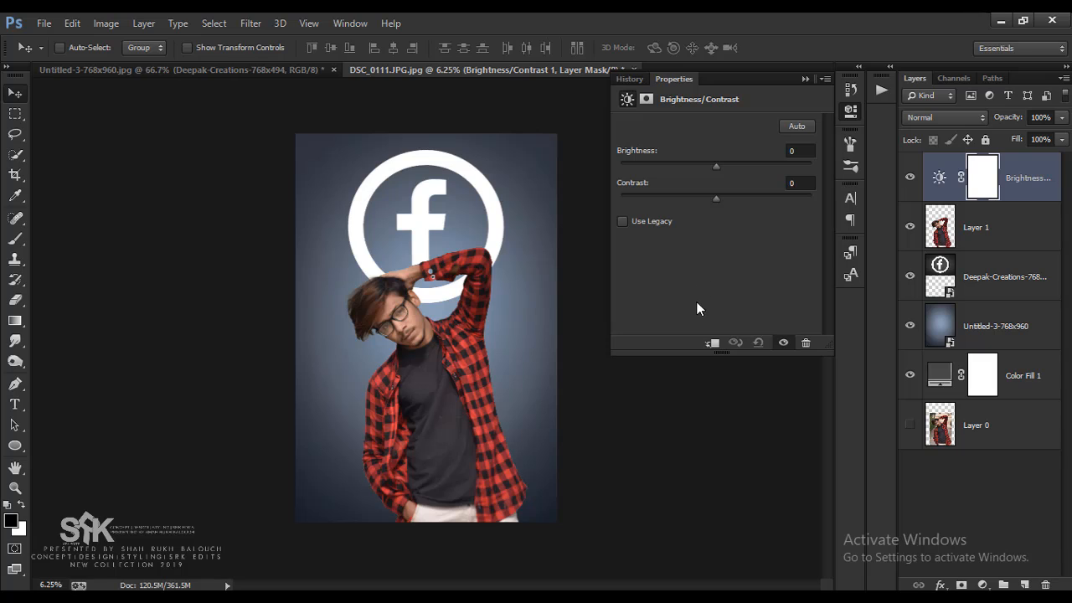
{"action": "left_click", "coordinate": [713, 342]}
{"action": "left_click_drag", "start_coordinate": [715, 198], "coordinate": [731, 202]}
{"action": "left_click_drag", "start_coordinate": [717, 165], "coordinate": [705, 164]}
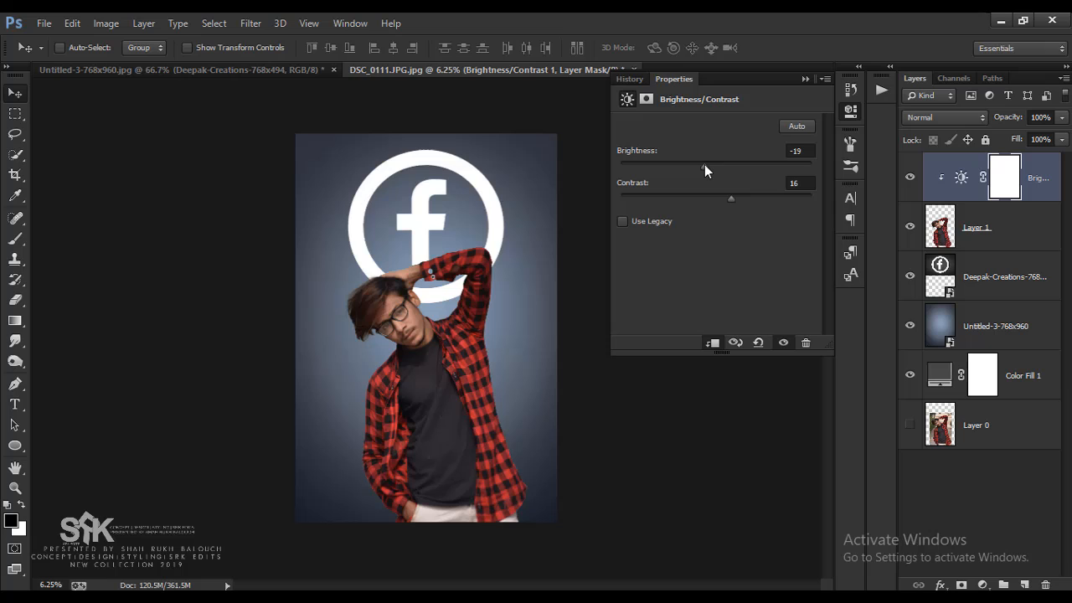
{"action": "left_click", "coordinate": [854, 115]}
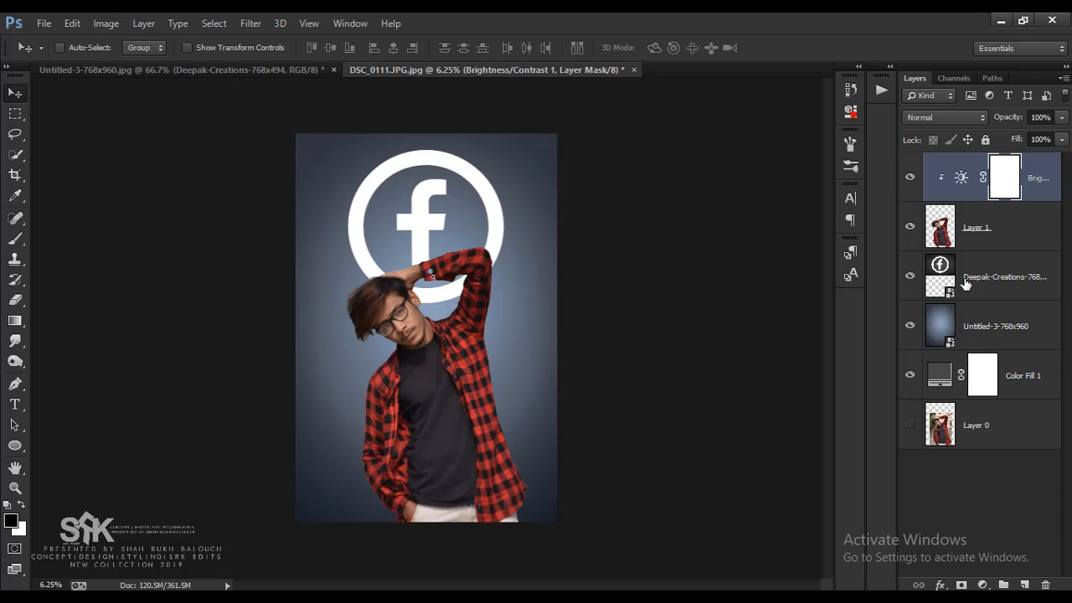
Step: Rasterize the Untitled-3-768x960 background layer and the Deepak-Creations logo layer
{"action": "right_click", "coordinate": [997, 336]}
{"action": "left_click", "coordinate": [745, 256]}
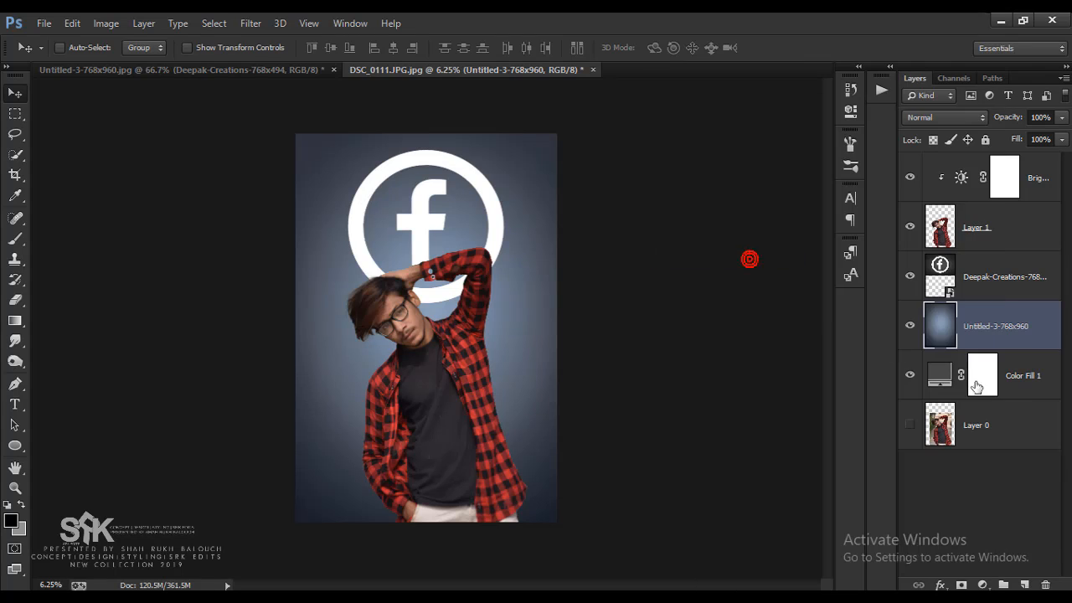
{"action": "right_click", "coordinate": [991, 290]}
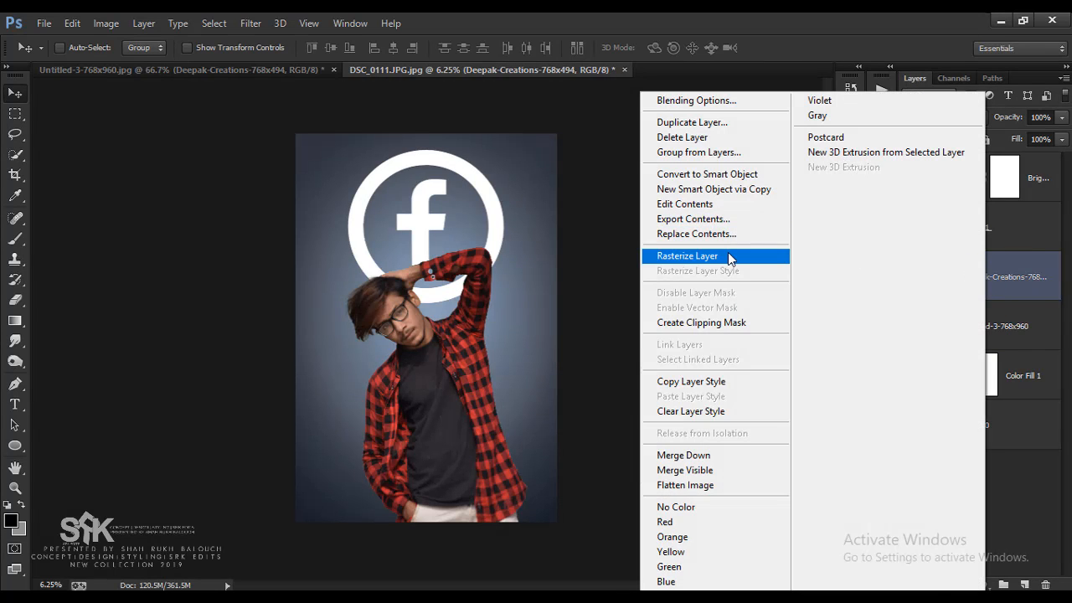
{"action": "left_click", "coordinate": [728, 253]}
Step: Add a new layer at the top of the stack and fill it using Apply Image with the merged RGB composite
{"action": "left_click", "coordinate": [1012, 178]}
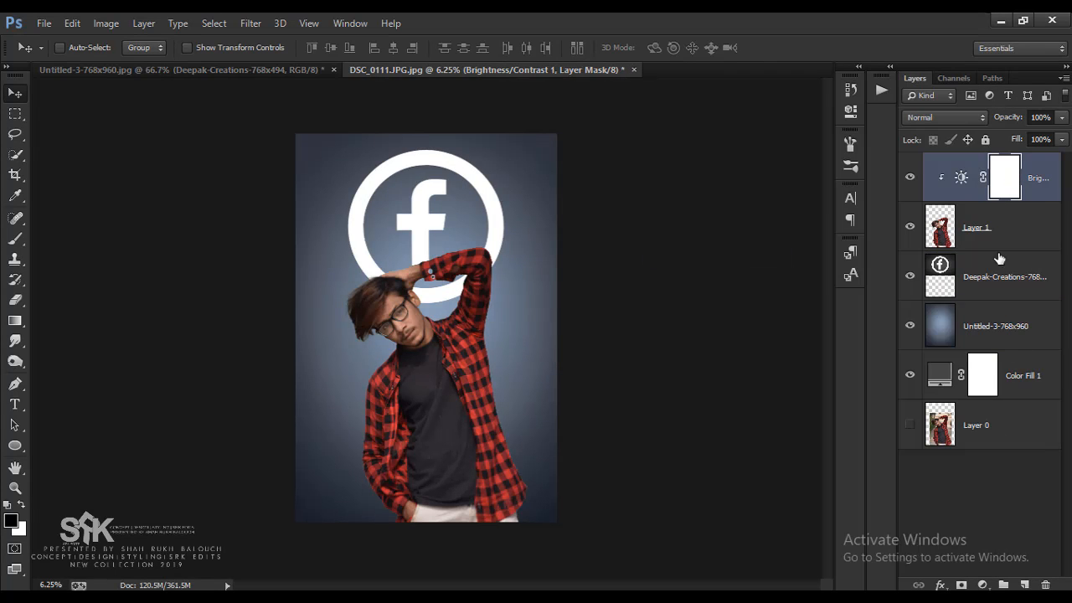
{"action": "left_click", "coordinate": [1025, 584]}
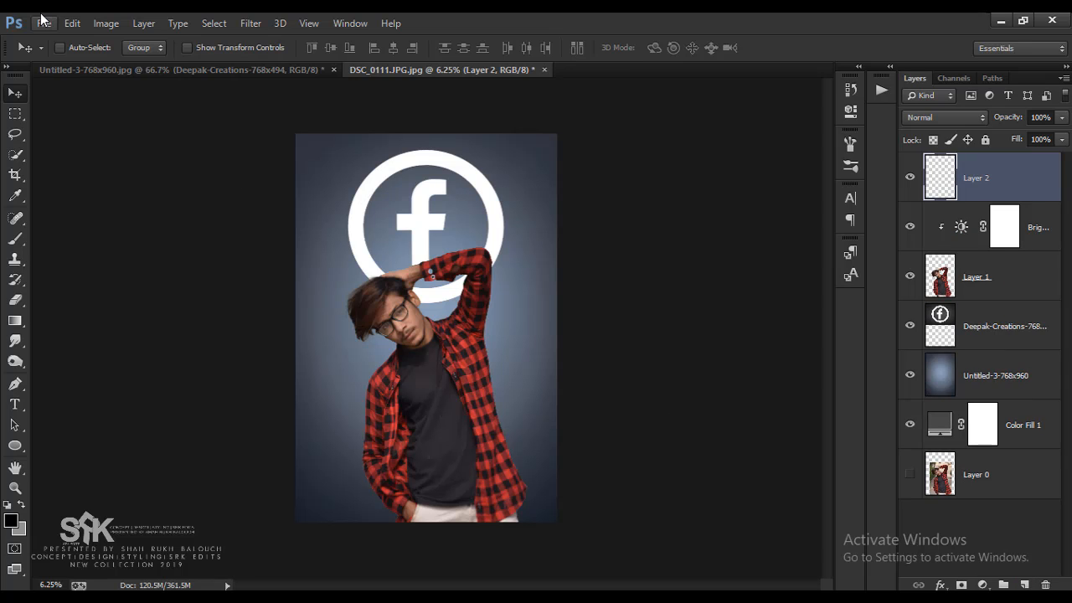
{"action": "left_click", "coordinate": [106, 22]}
{"action": "left_click", "coordinate": [184, 248]}
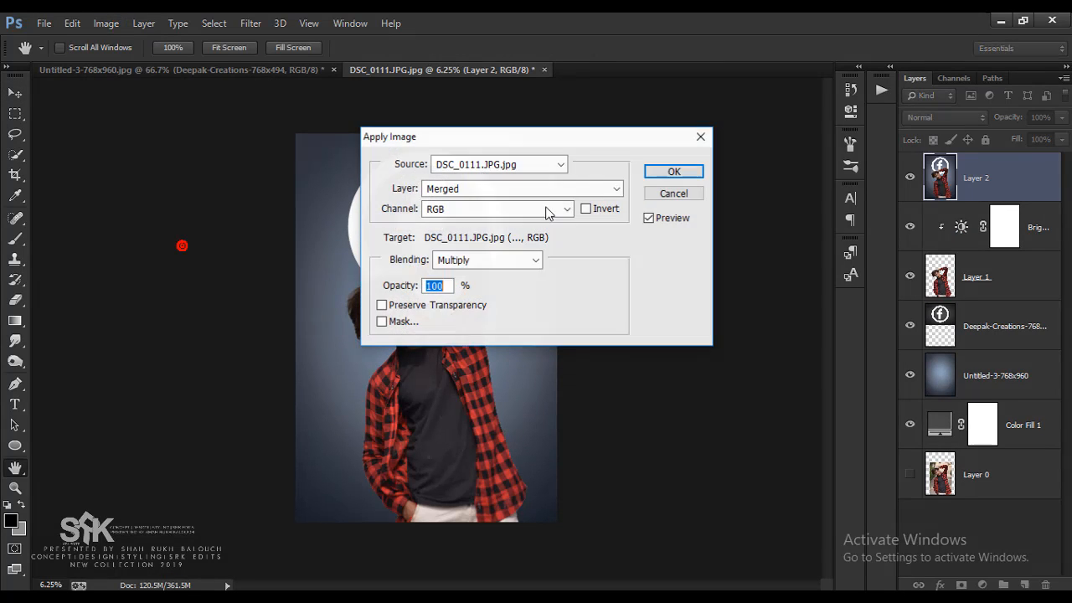
{"action": "left_click", "coordinate": [664, 168]}
Step: Crop the document at the current canvas bounds with Delete Cropped Pixels enabled
{"action": "left_click", "coordinate": [15, 174]}
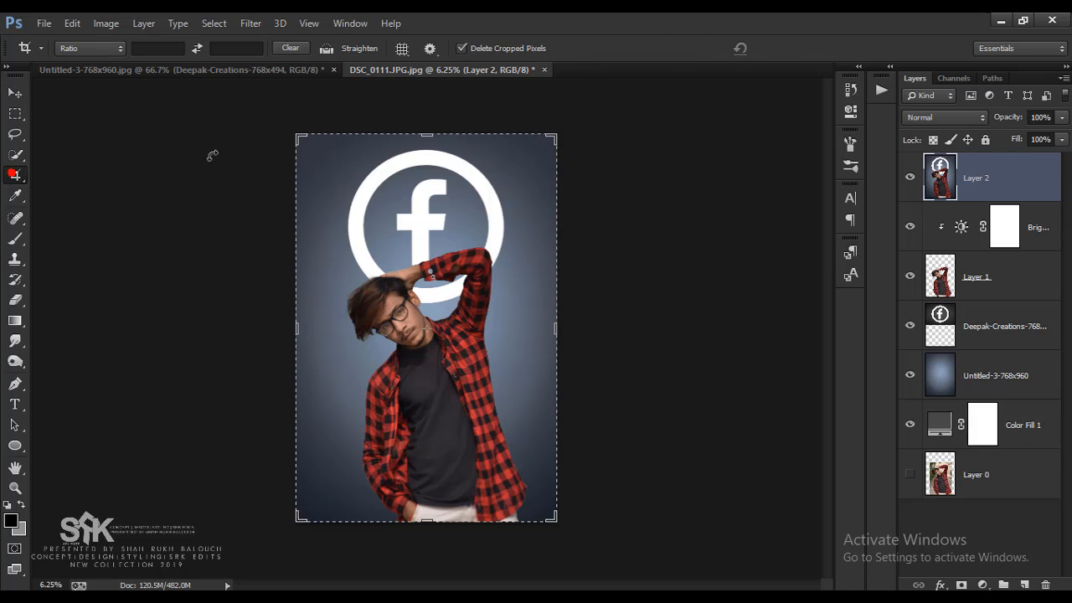
{"action": "left_click", "coordinate": [214, 136]}
{"action": "left_click", "coordinate": [789, 53]}
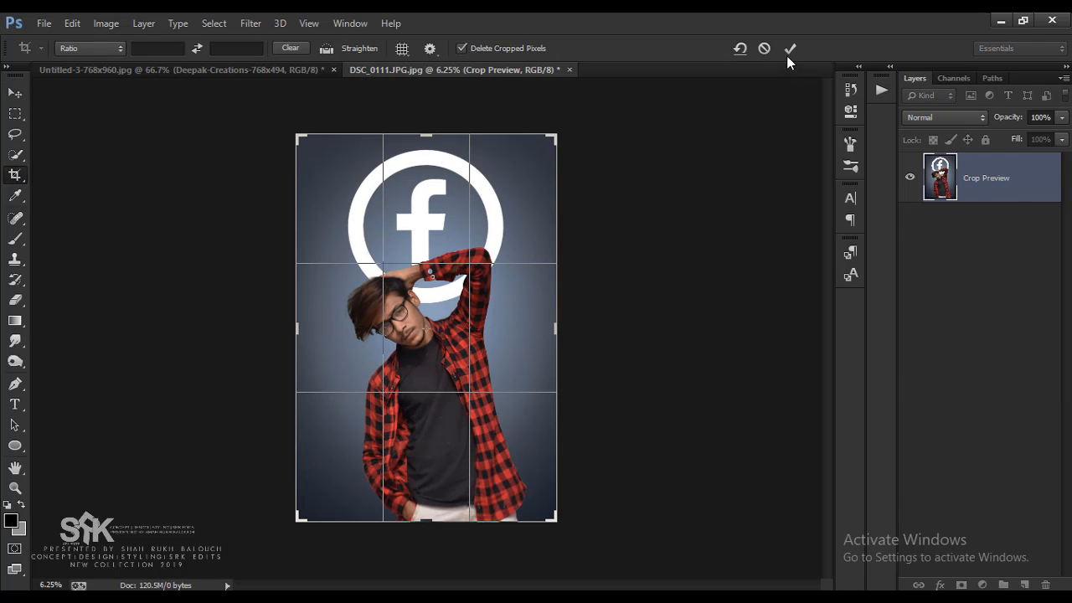
{"action": "left_click", "coordinate": [788, 52]}
Step: In the Camera Raw Filter on Layer 2, set contrast +16, highlights -88, shadows +61, whites +28 and blacks -33
{"action": "left_click", "coordinate": [252, 22]}
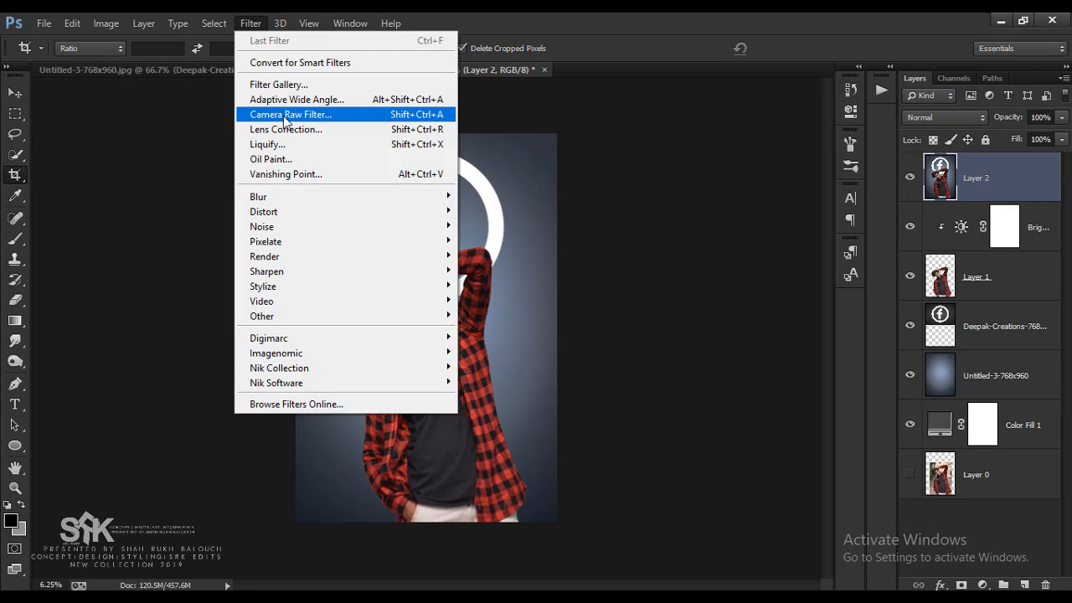
{"action": "left_click", "coordinate": [281, 114]}
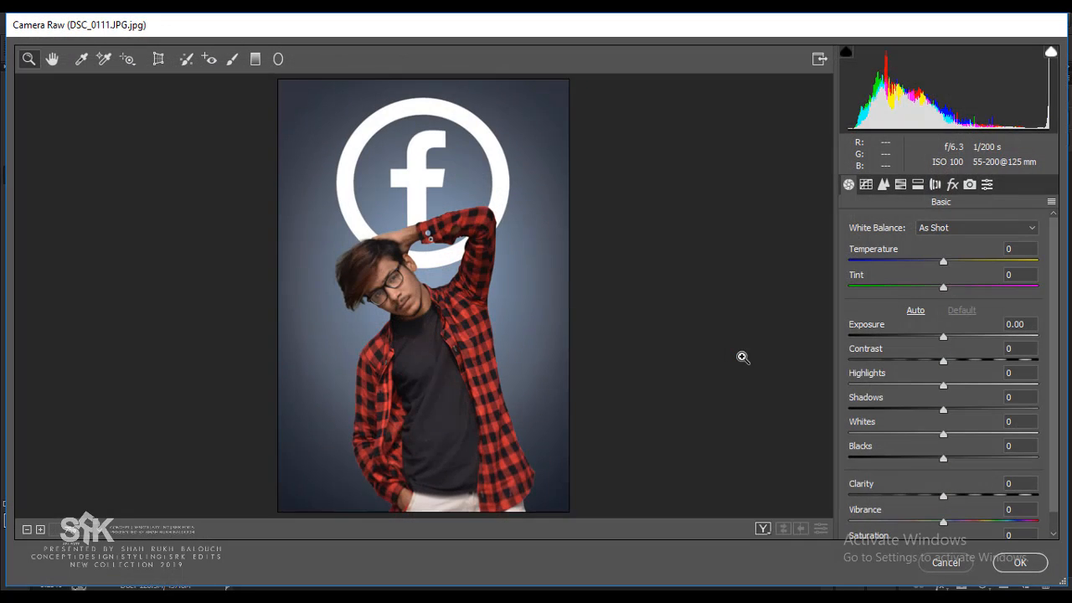
{"action": "left_click_drag", "start_coordinate": [954, 412], "coordinate": [1000, 419]}
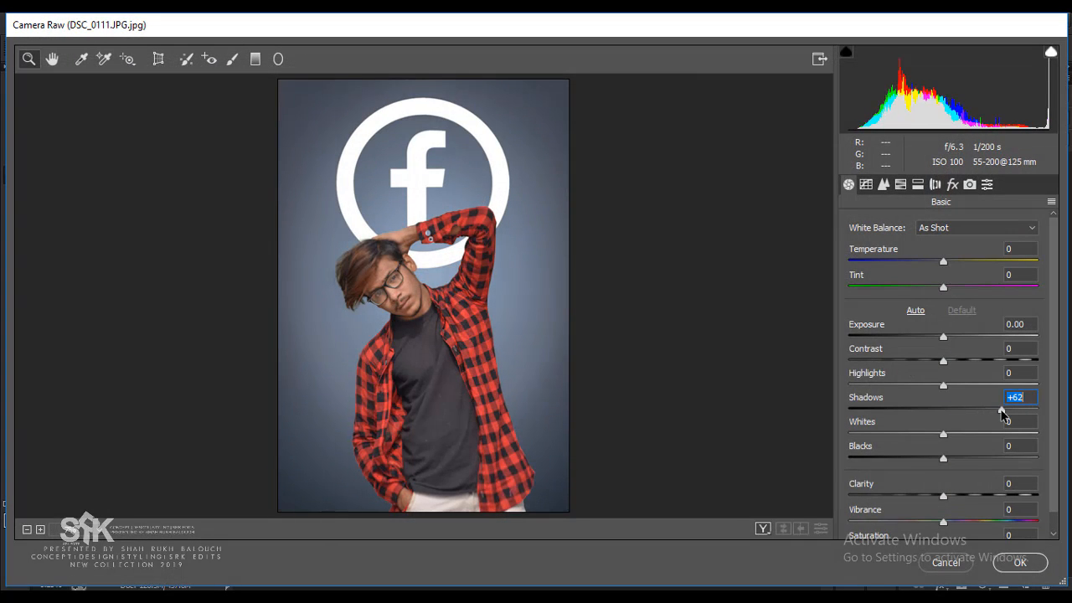
{"action": "left_click_drag", "start_coordinate": [943, 384], "coordinate": [860, 387]}
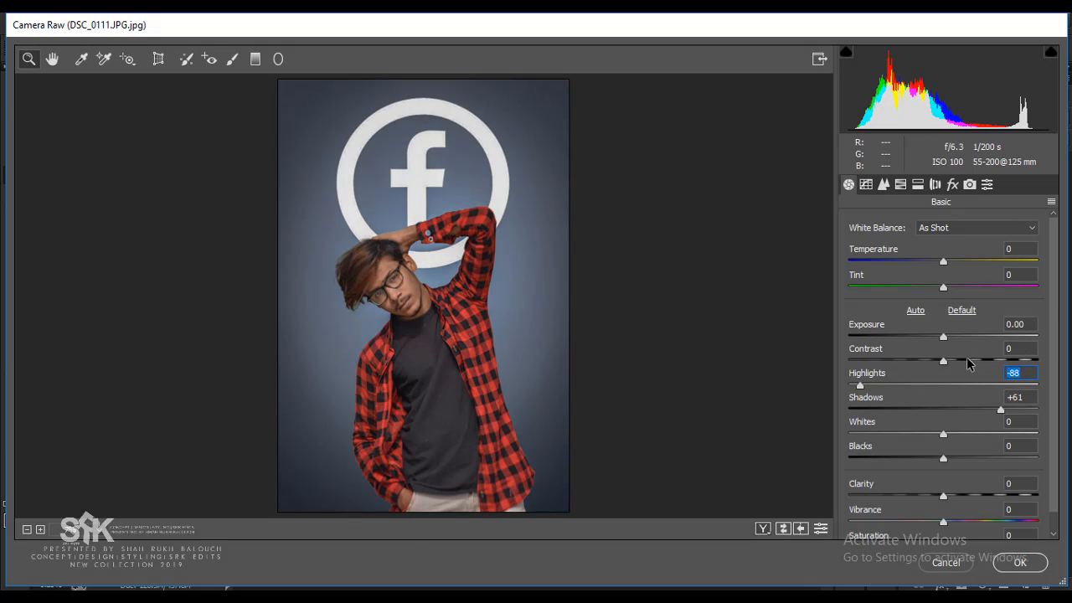
{"action": "left_click_drag", "start_coordinate": [969, 363], "coordinate": [960, 363]}
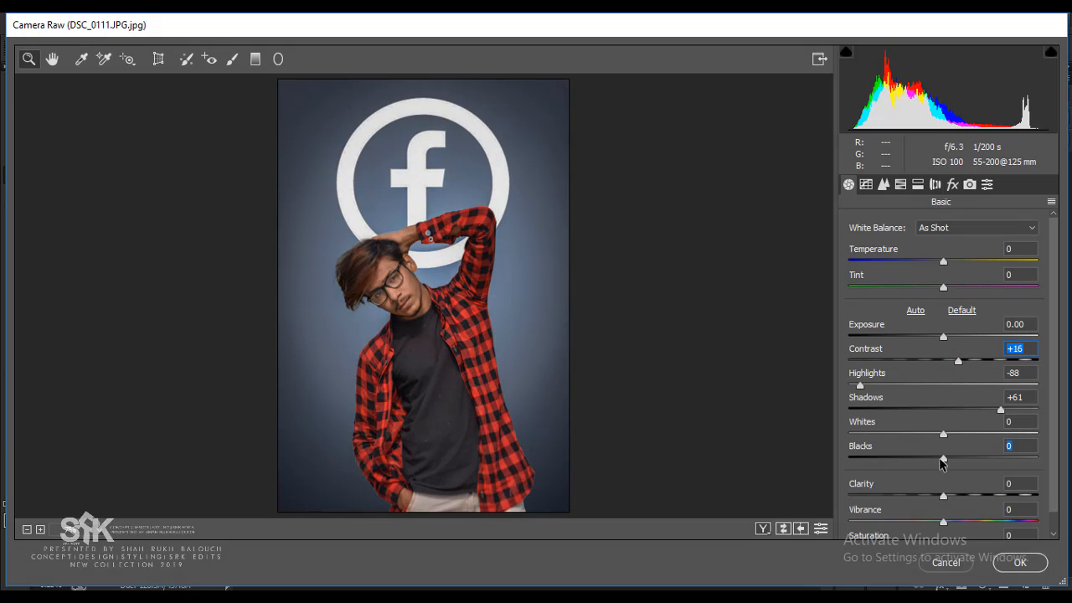
{"action": "left_click_drag", "start_coordinate": [942, 463], "coordinate": [970, 441]}
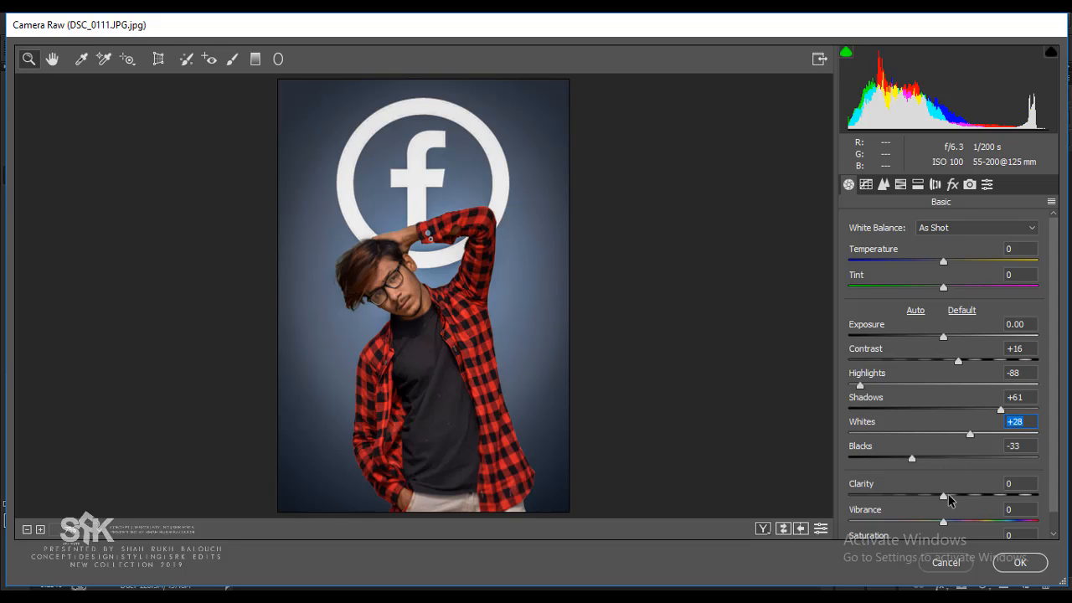
Step: Set clarity to +18, vibrance to +62, contrast to +21 and shadows to +74 in the Basic adjustments
{"action": "left_click_drag", "start_coordinate": [949, 498], "coordinate": [1002, 525]}
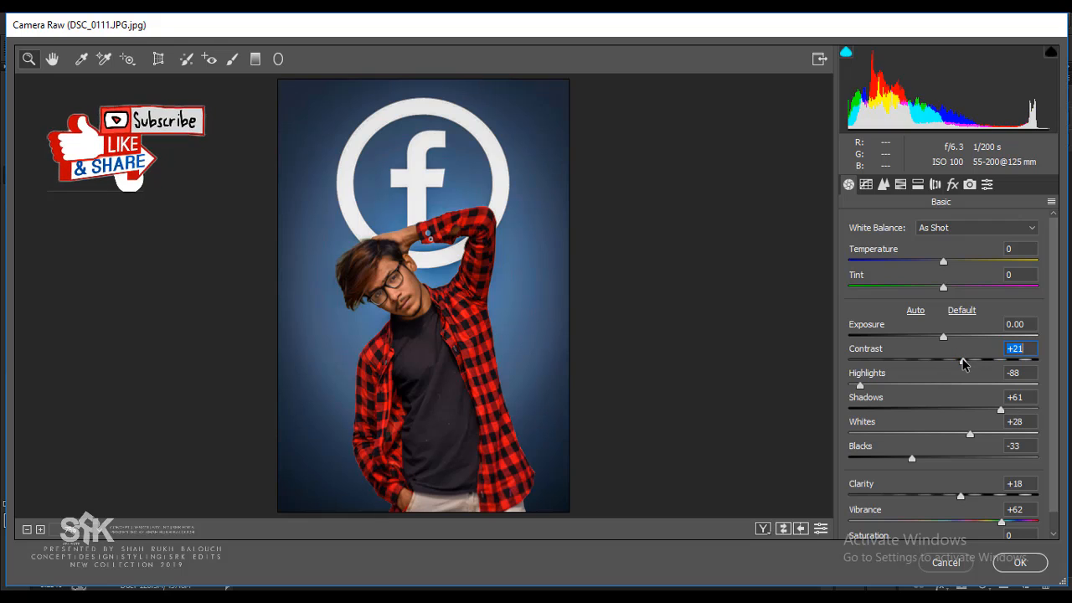
{"action": "left_click_drag", "start_coordinate": [958, 361], "coordinate": [963, 361]}
{"action": "left_click_drag", "start_coordinate": [1001, 411], "coordinate": [1014, 411]}
Step: Set the HSL luminance of reds, oranges, purples and magentas to +38 each
{"action": "left_click", "coordinate": [901, 185]}
{"action": "left_click", "coordinate": [959, 246]}
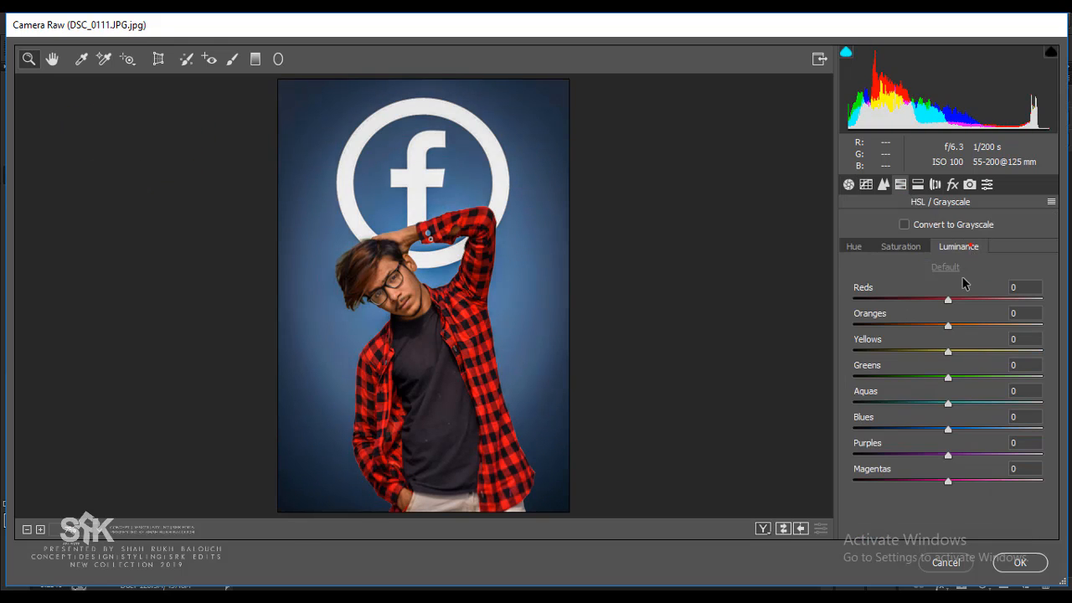
{"action": "left_click_drag", "start_coordinate": [948, 326], "coordinate": [985, 329]}
{"action": "left_click_drag", "start_coordinate": [948, 299], "coordinate": [980, 299]}
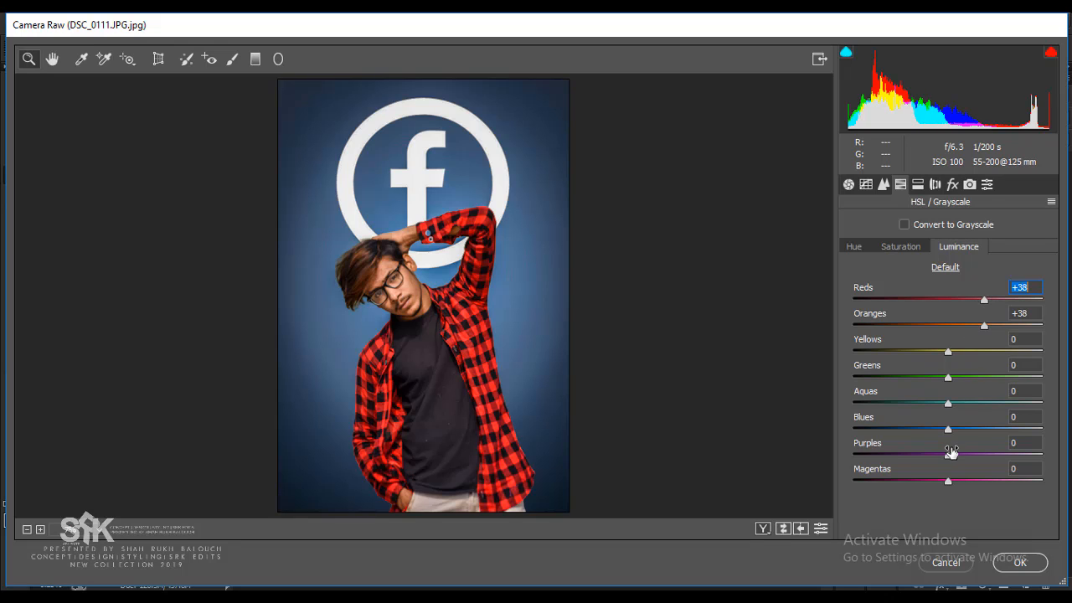
{"action": "left_click_drag", "start_coordinate": [948, 455], "coordinate": [985, 455]}
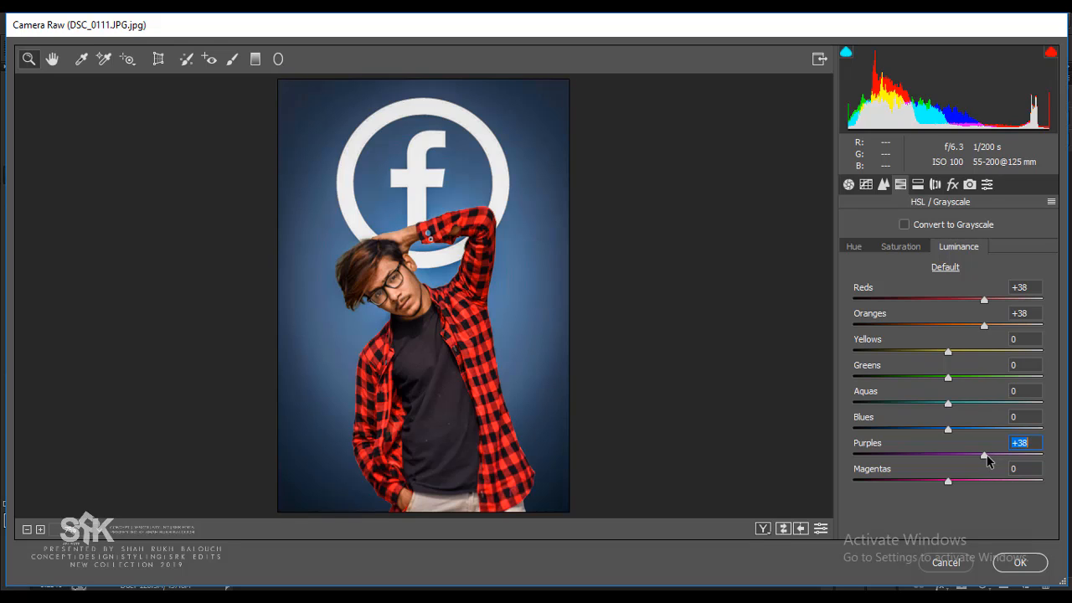
{"action": "left_click", "coordinate": [987, 481]}
Step: Shift the HSL hue of the blues to -48 to turn the background teal
{"action": "left_click", "coordinate": [900, 246]}
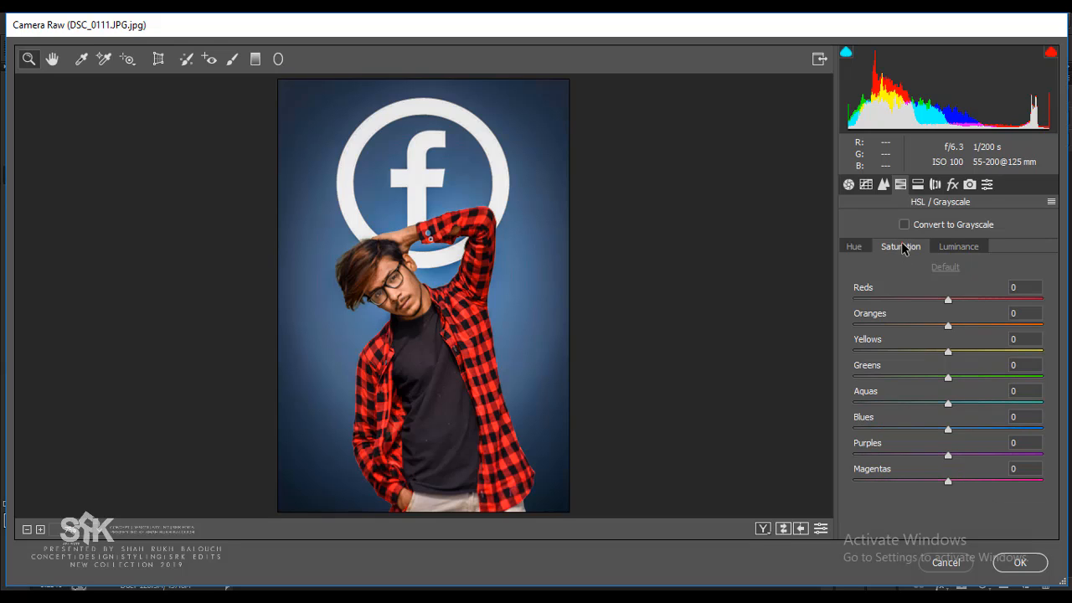
{"action": "left_click", "coordinate": [856, 246]}
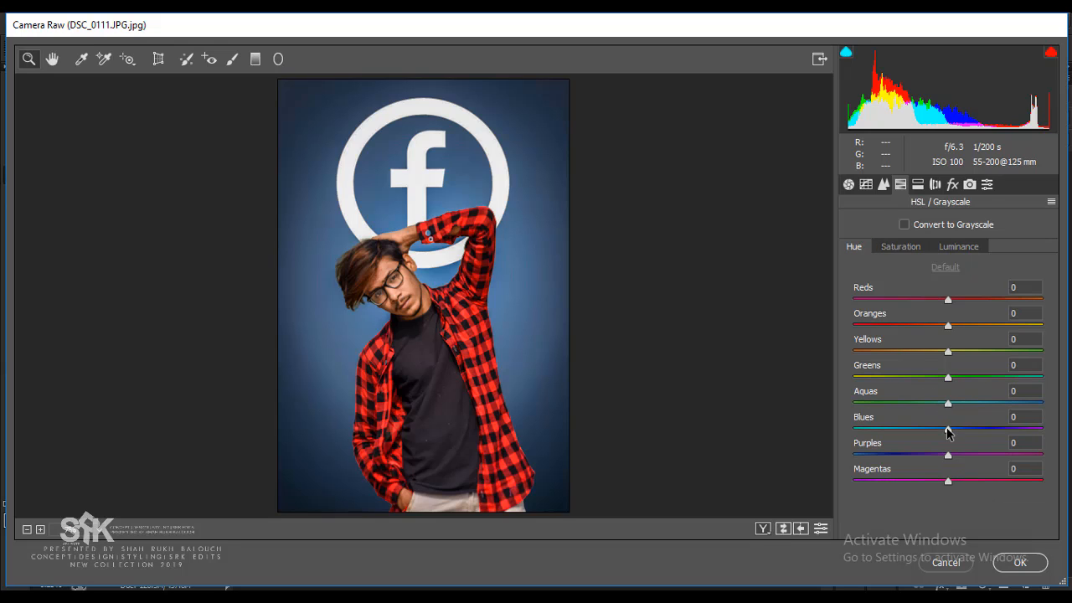
{"action": "left_click_drag", "start_coordinate": [947, 431], "coordinate": [857, 434]}
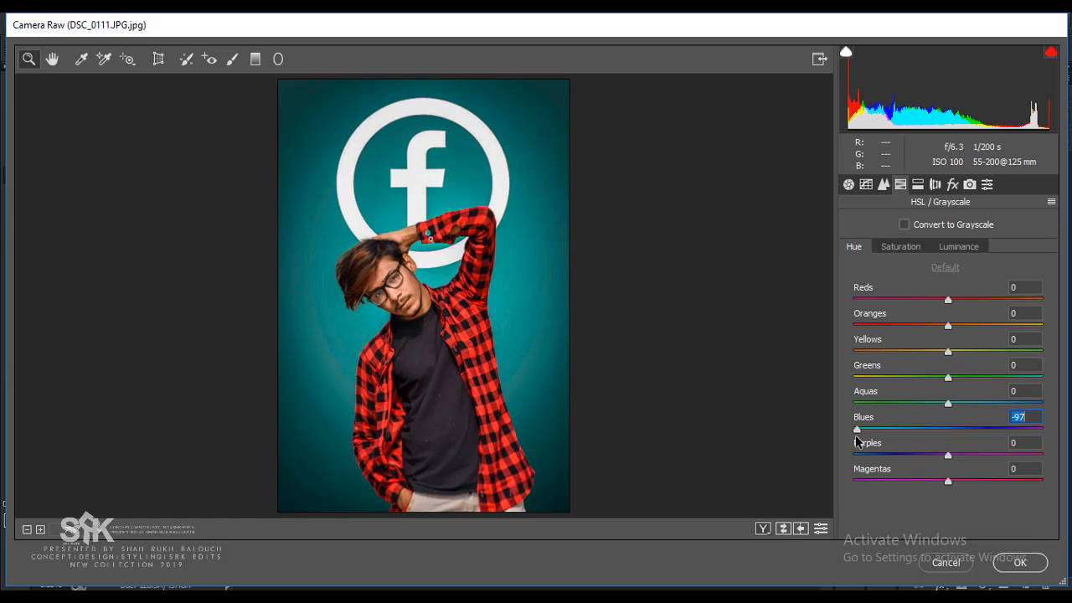
{"action": "left_click_drag", "start_coordinate": [859, 443], "coordinate": [902, 448]}
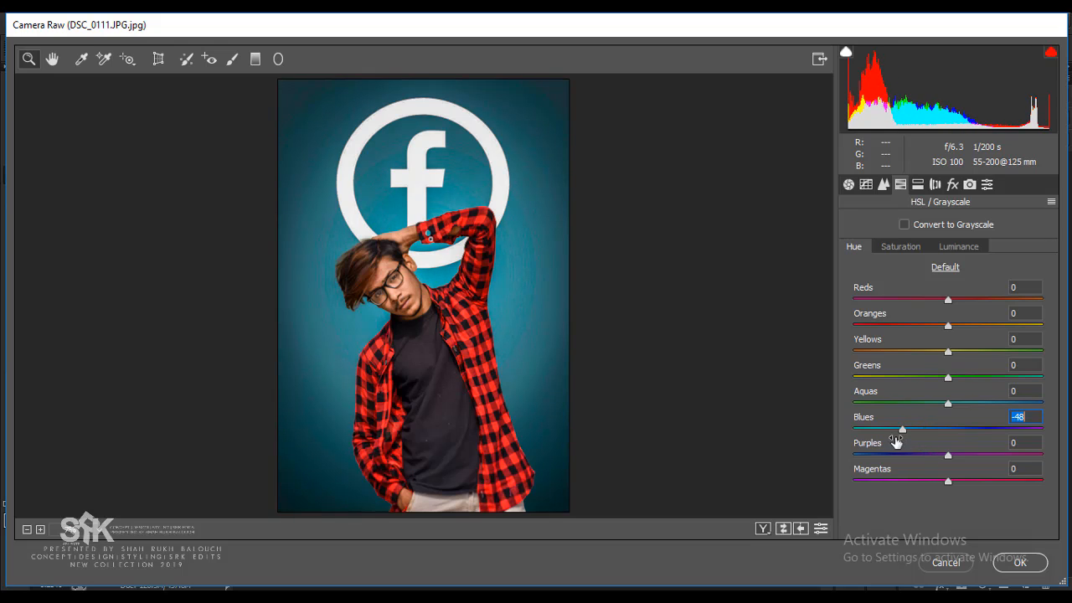
{"action": "left_click", "coordinate": [976, 245]}
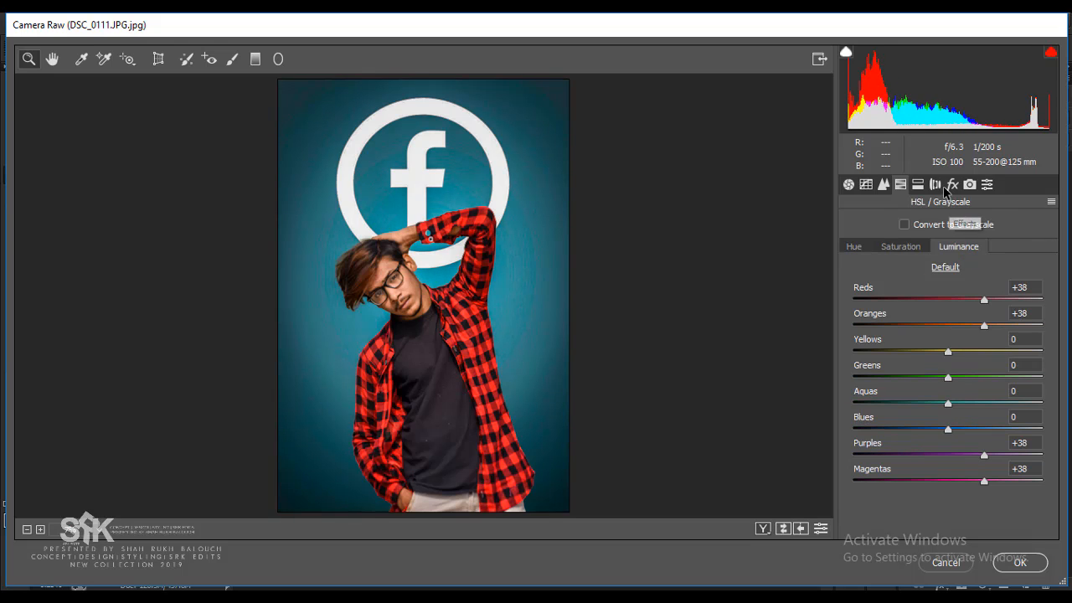
Step: Add a post-crop vignette with amount -37, midpoint 60, roundness +74 and feather 100
{"action": "left_click", "coordinate": [952, 184]}
{"action": "left_click_drag", "start_coordinate": [943, 444], "coordinate": [964, 486]}
{"action": "left_click", "coordinate": [1014, 496]}
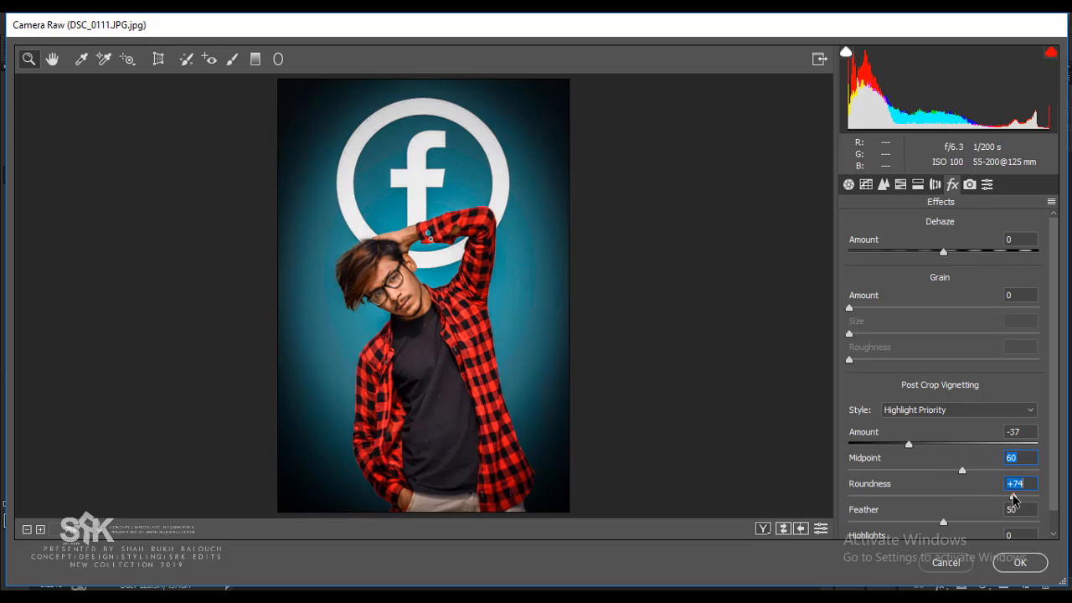
{"action": "left_click_drag", "start_coordinate": [1016, 522], "coordinate": [1039, 524]}
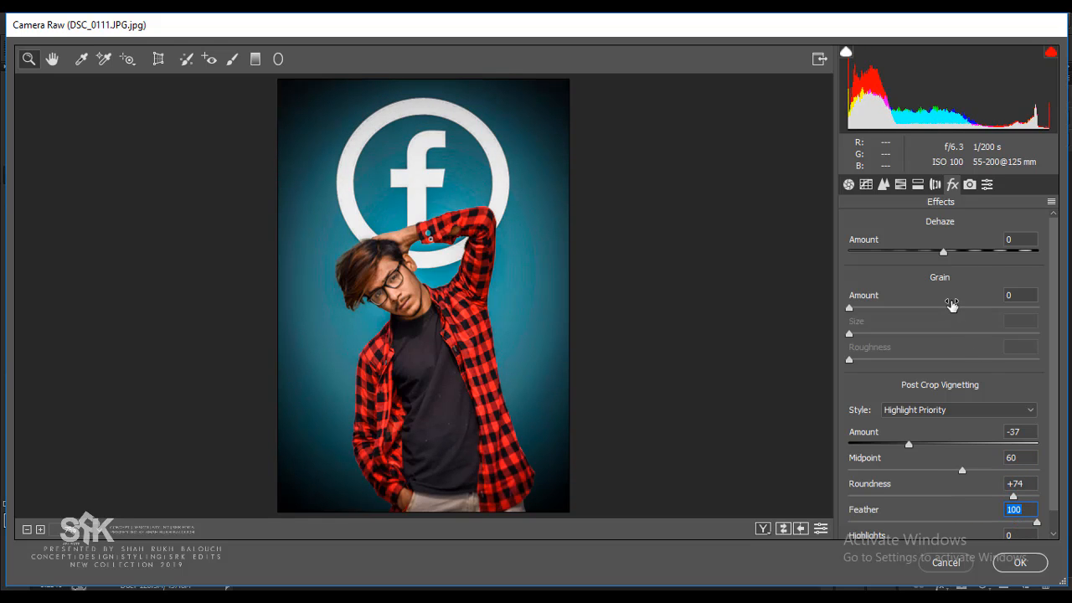
Step: Set the Blue Primary saturation to +13 and split-tone the shadows with hue 233 and saturation 8
{"action": "left_click", "coordinate": [969, 184]}
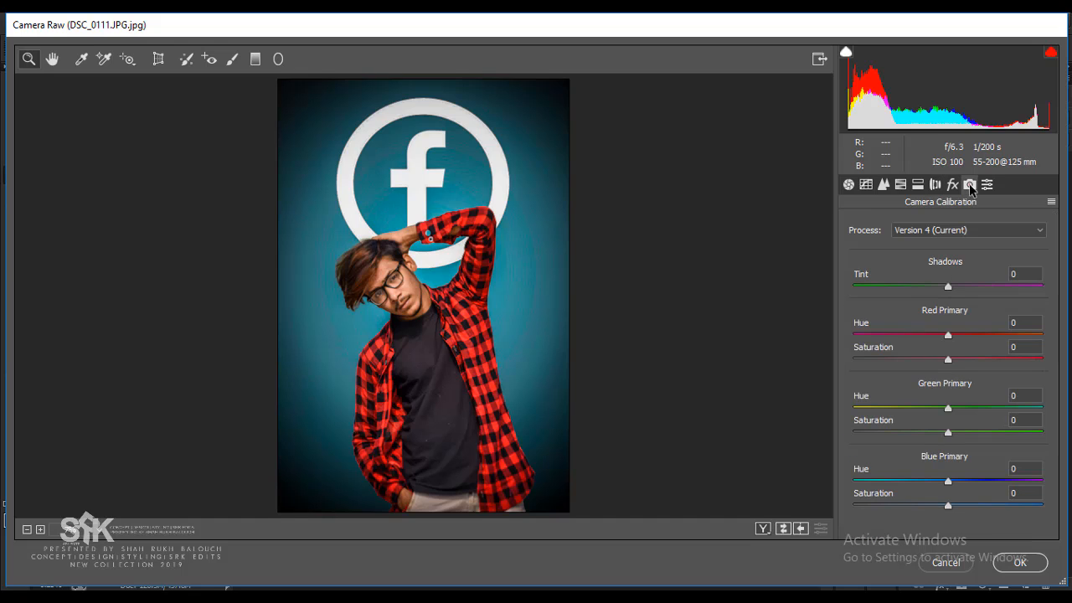
{"action": "left_click_drag", "start_coordinate": [947, 483], "coordinate": [960, 511]}
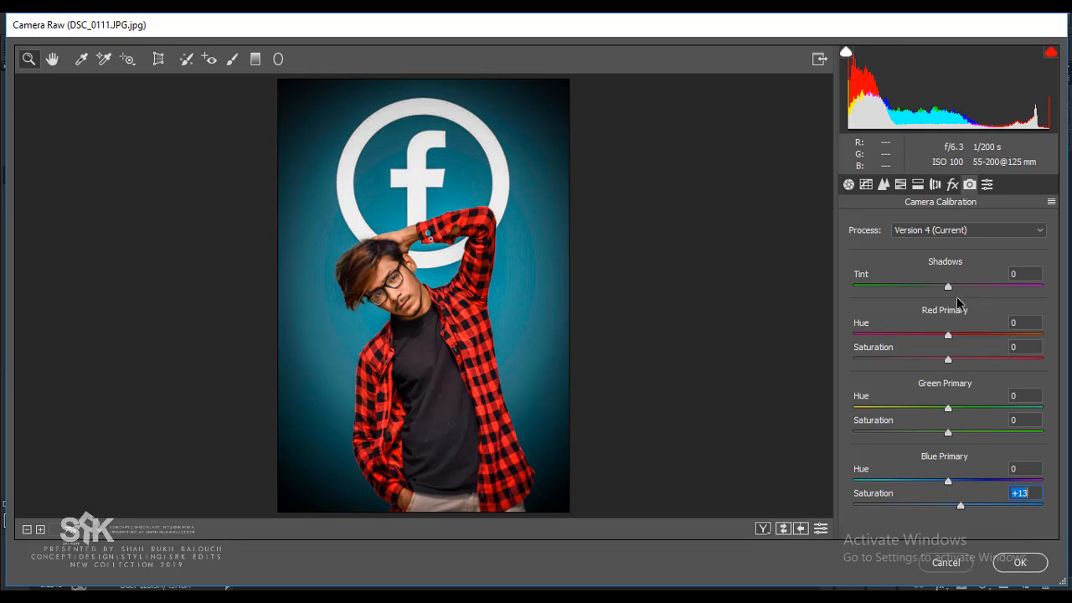
{"action": "left_click", "coordinate": [936, 186]}
{"action": "left_click", "coordinate": [919, 188]}
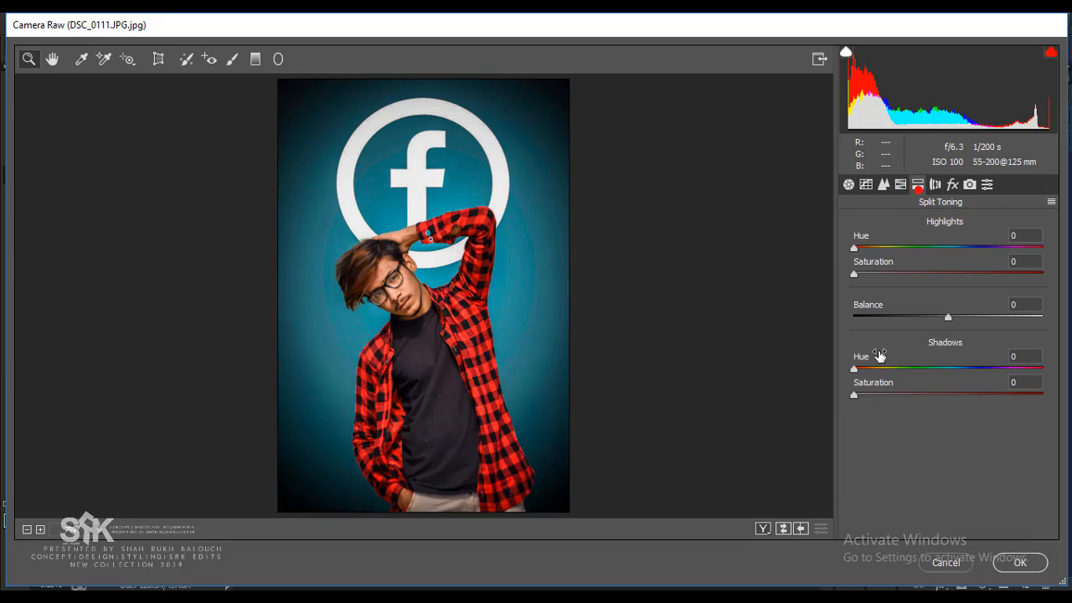
{"action": "left_click_drag", "start_coordinate": [859, 393], "coordinate": [975, 370]}
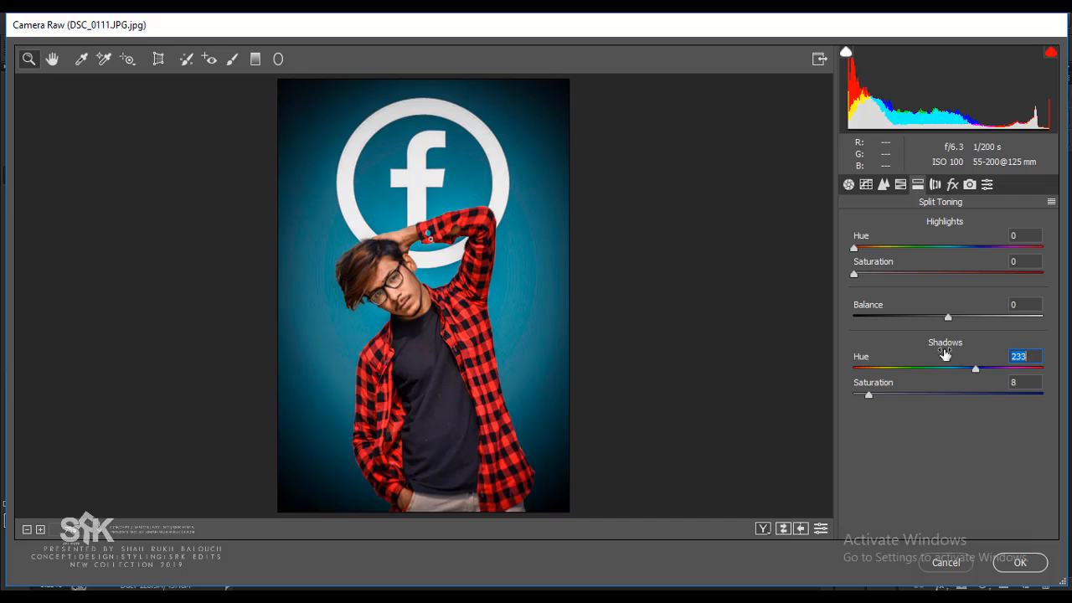
Step: Set the white balance temperature to -3 and tint to +5, and apply the Camera Raw filter
{"action": "left_click", "coordinate": [850, 185]}
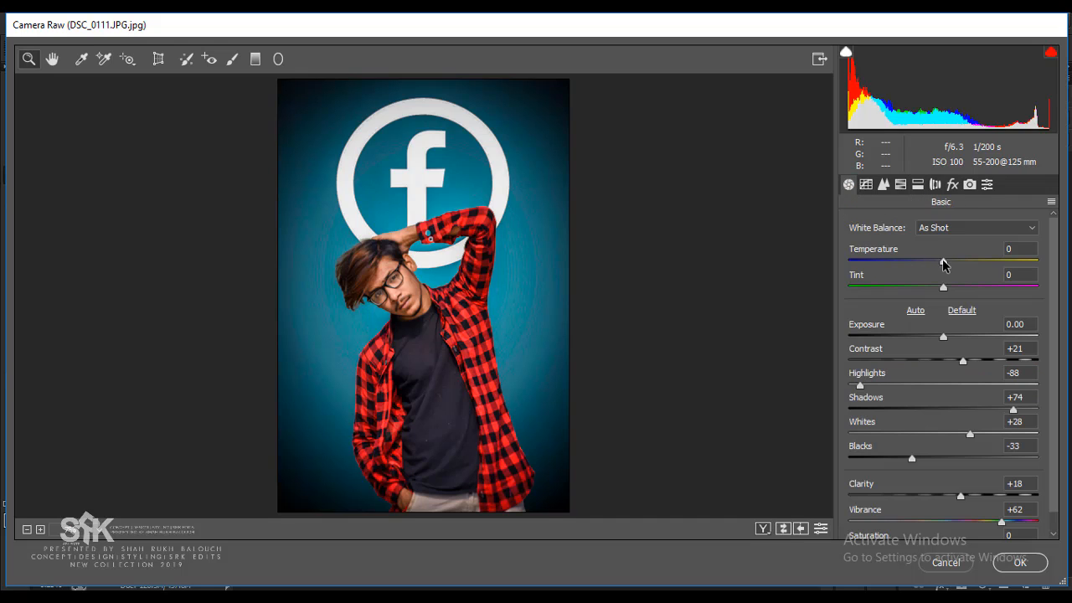
{"action": "left_click_drag", "start_coordinate": [943, 265], "coordinate": [940, 264]}
{"action": "mouse_move", "coordinate": [944, 289]}
{"action": "left_mouse_down"}
{"action": "mouse_move", "coordinate": [928, 289]}
{"action": "mouse_move", "coordinate": [947, 289]}
{"action": "left_mouse_up"}
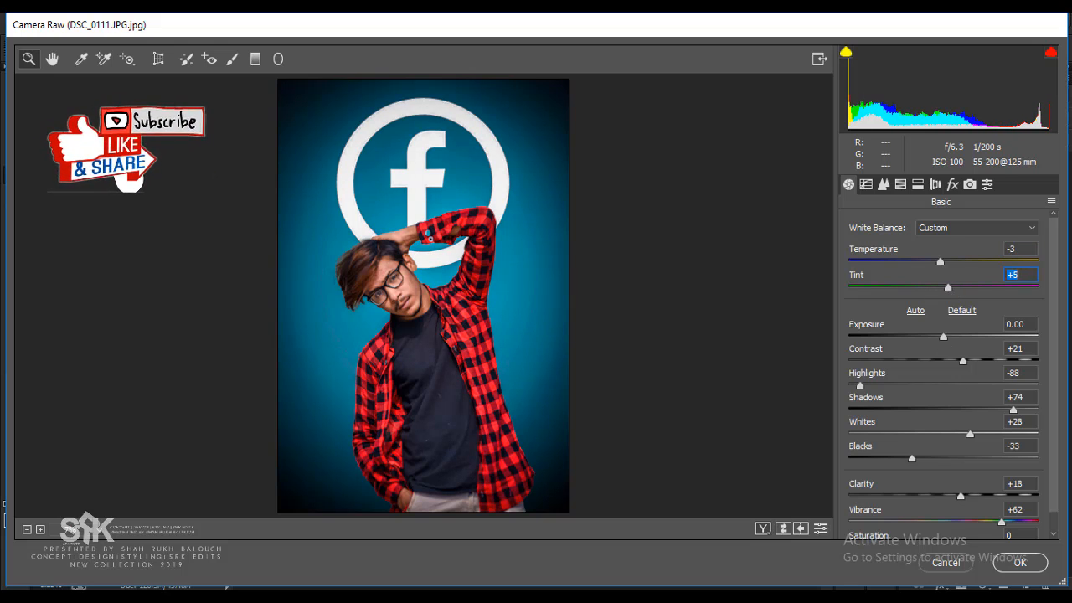
{"action": "left_click", "coordinate": [1020, 565]}
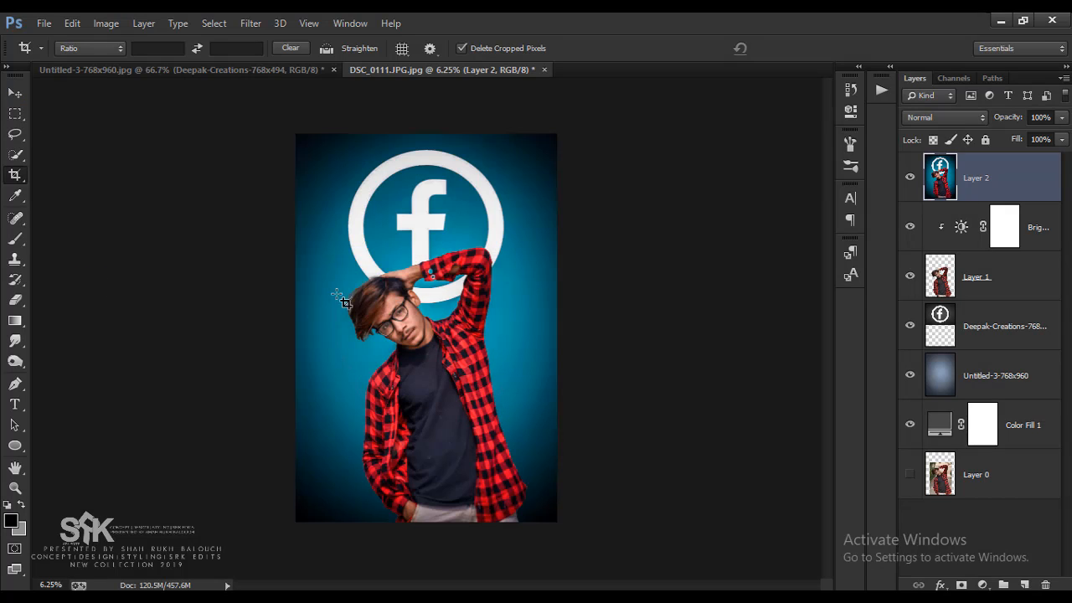
Step: Add the two-line text FACEBOOK BOY near the lower-left corner of the portrait
{"action": "left_click", "coordinate": [23, 404]}
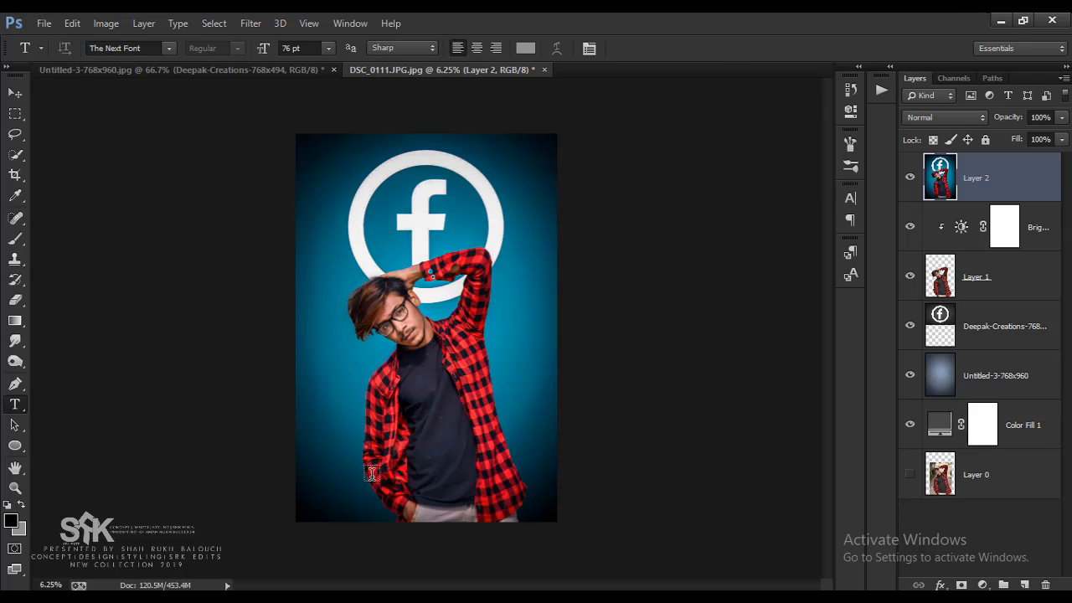
{"action": "left_click", "coordinate": [345, 475]}
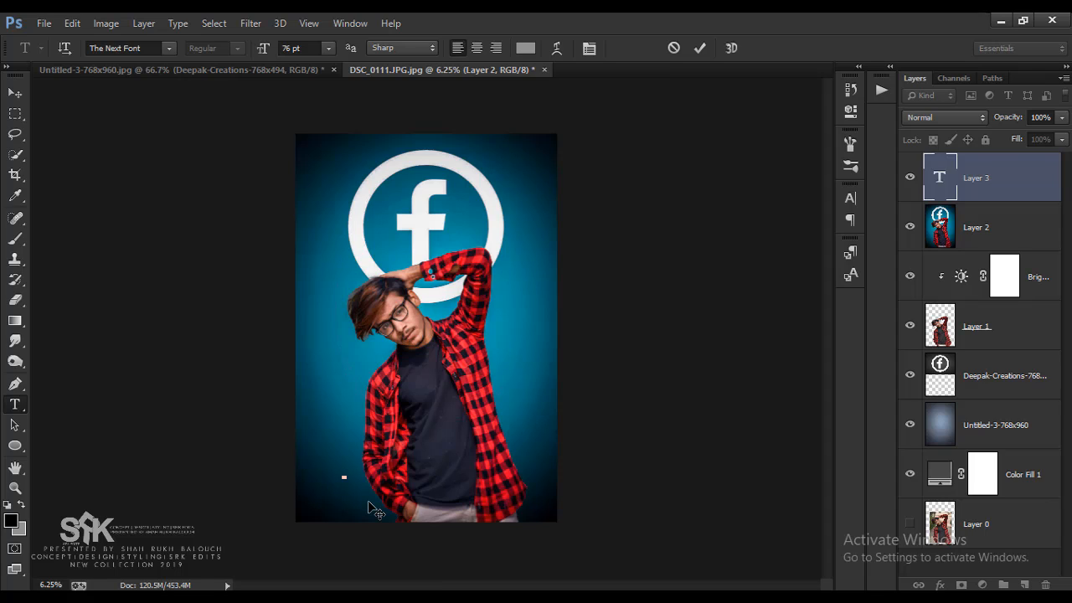
{"action": "type", "text": "FACEBOOK"}
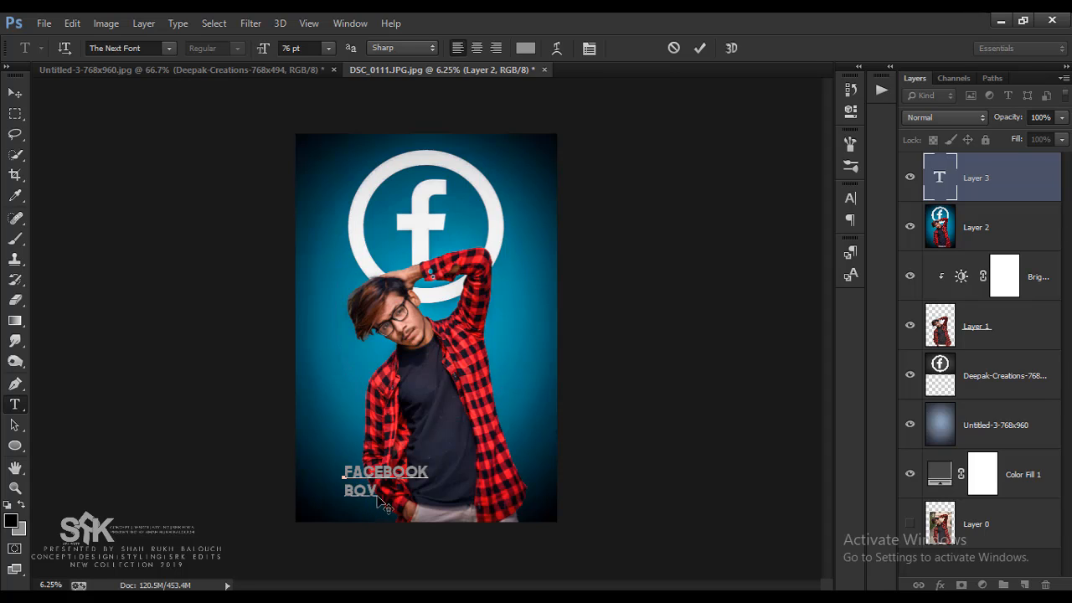
{"action": "left_click", "coordinate": [700, 48]}
Step: Center-align the FACEBOOK BOY text and change its color to white
{"action": "left_click", "coordinate": [476, 51]}
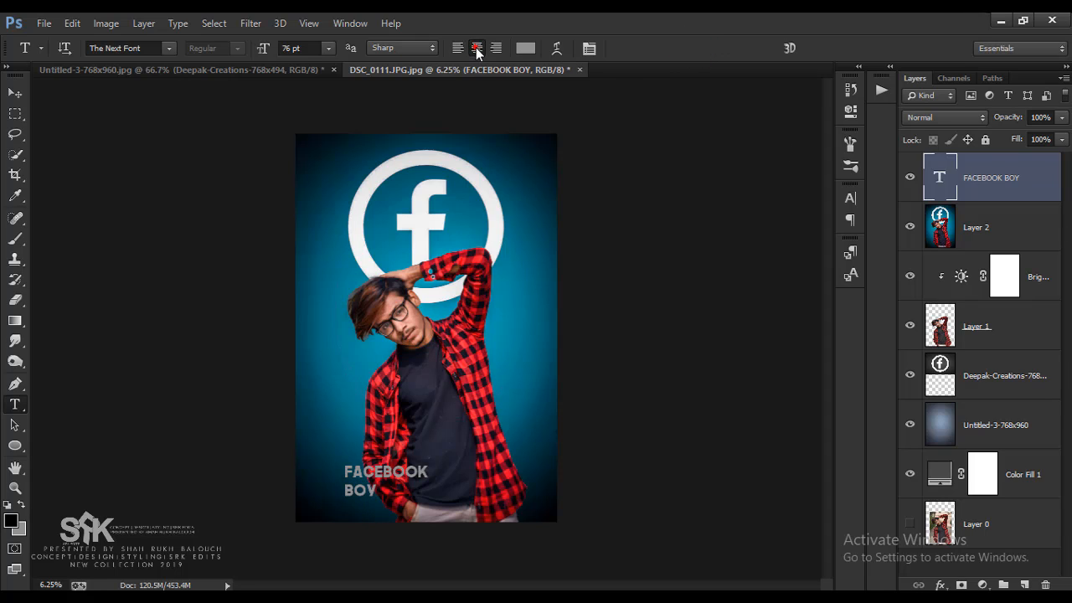
{"action": "left_click", "coordinate": [850, 203]}
{"action": "left_click", "coordinate": [749, 208]}
{"action": "left_click", "coordinate": [748, 208]}
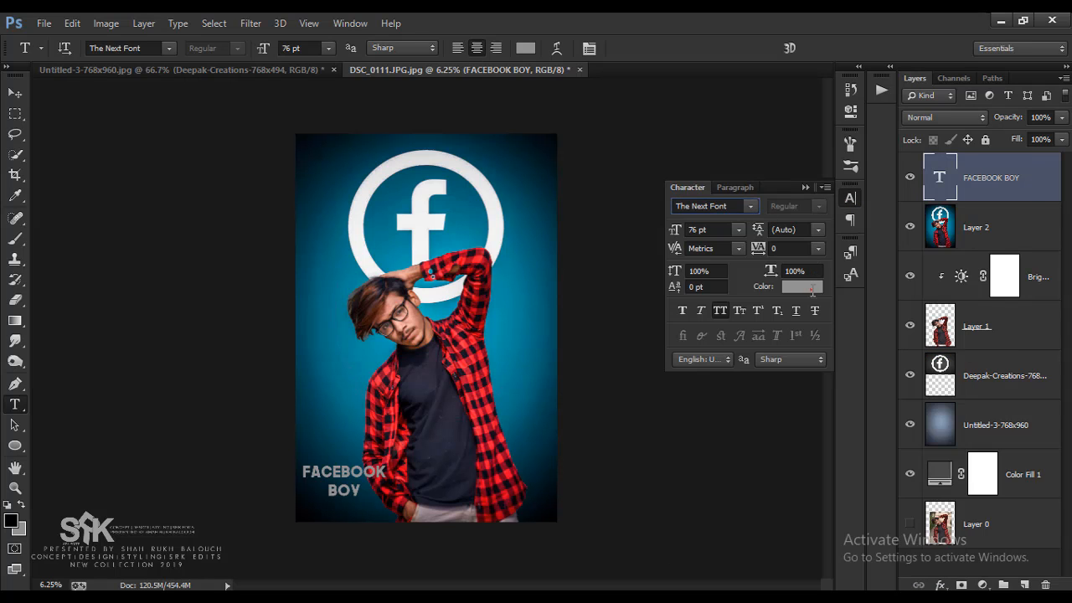
{"action": "left_click", "coordinate": [802, 287]}
{"action": "type", "text": "ff0000"}
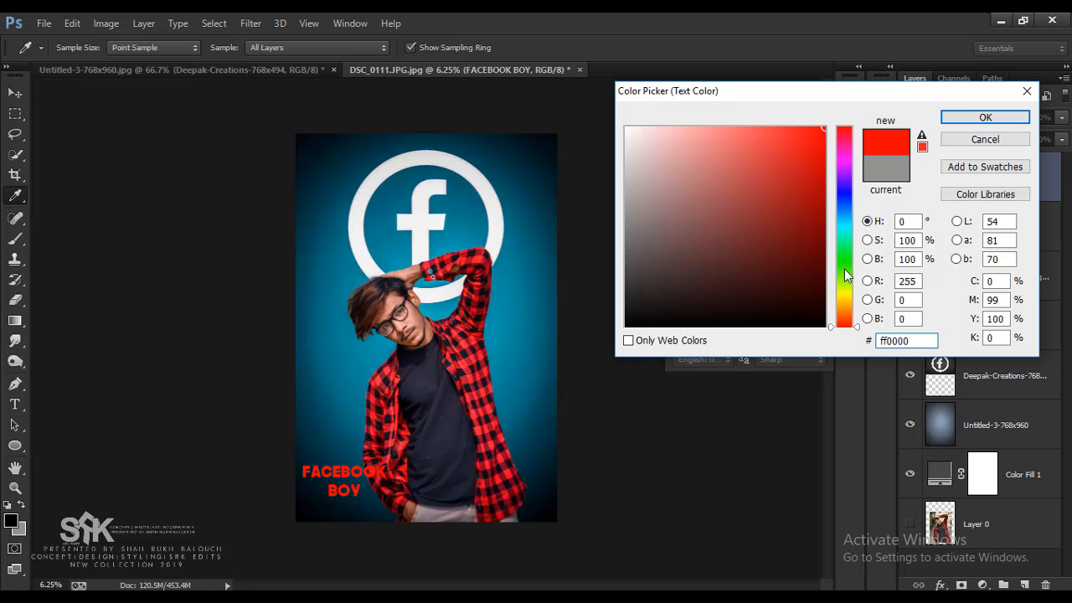
{"action": "left_click_drag", "start_coordinate": [702, 161], "coordinate": [625, 127]}
{"action": "left_click", "coordinate": [966, 118]}
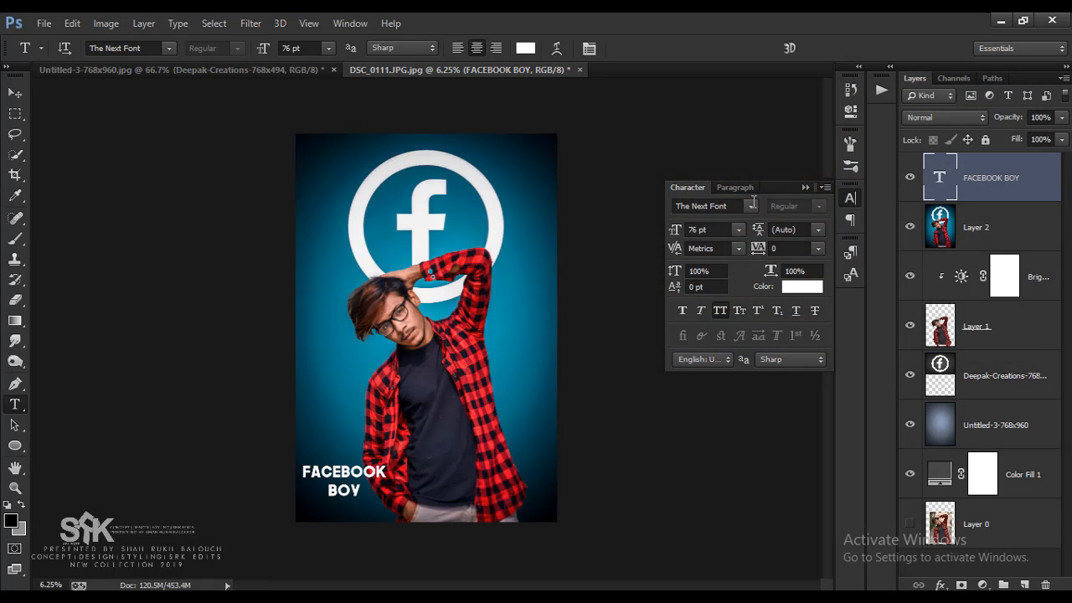
Step: Change the font of the FACEBOOK BOY text to Nexa Light
{"action": "left_click", "coordinate": [755, 201]}
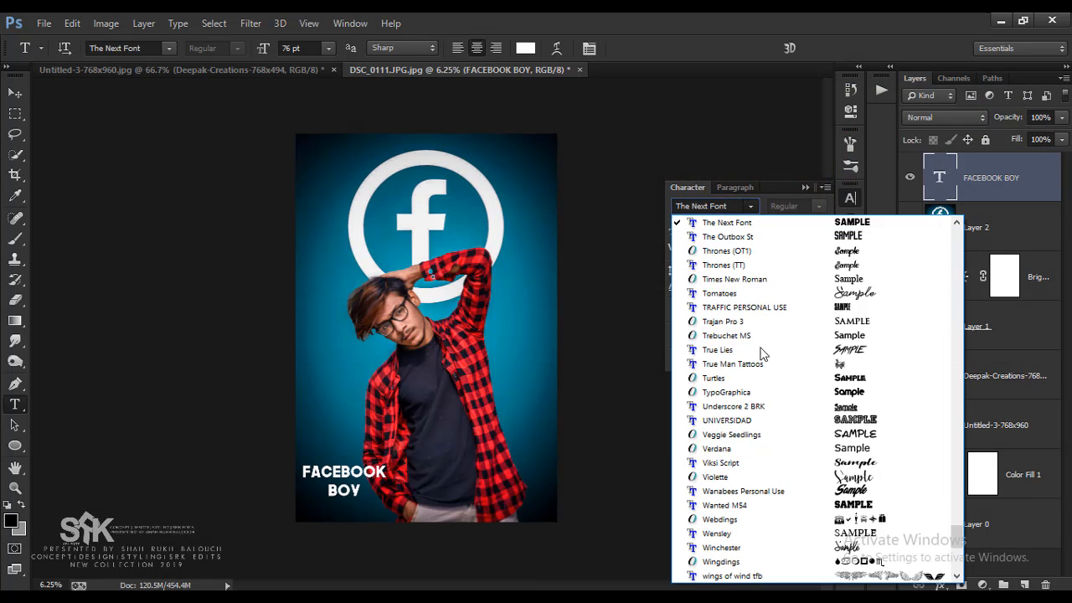
{"action": "scroll", "coordinate": [769, 352], "scroll_direction": "up", "scroll_amount": 15}
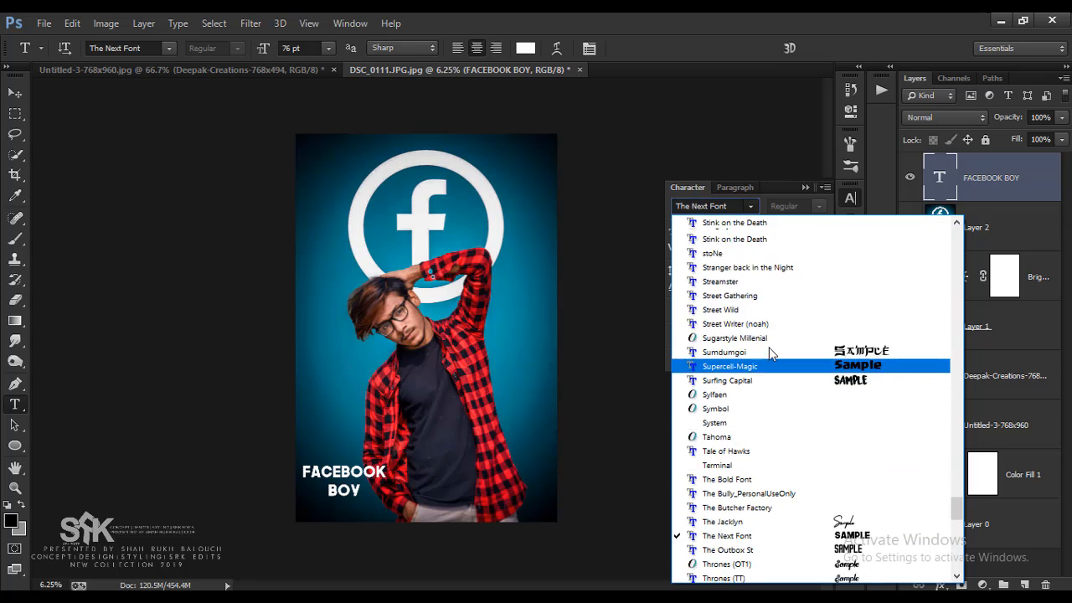
{"action": "scroll", "coordinate": [771, 356], "scroll_direction": "up", "scroll_amount": 5}
{"action": "scroll", "coordinate": [754, 369], "scroll_direction": "down", "scroll_amount": 5}
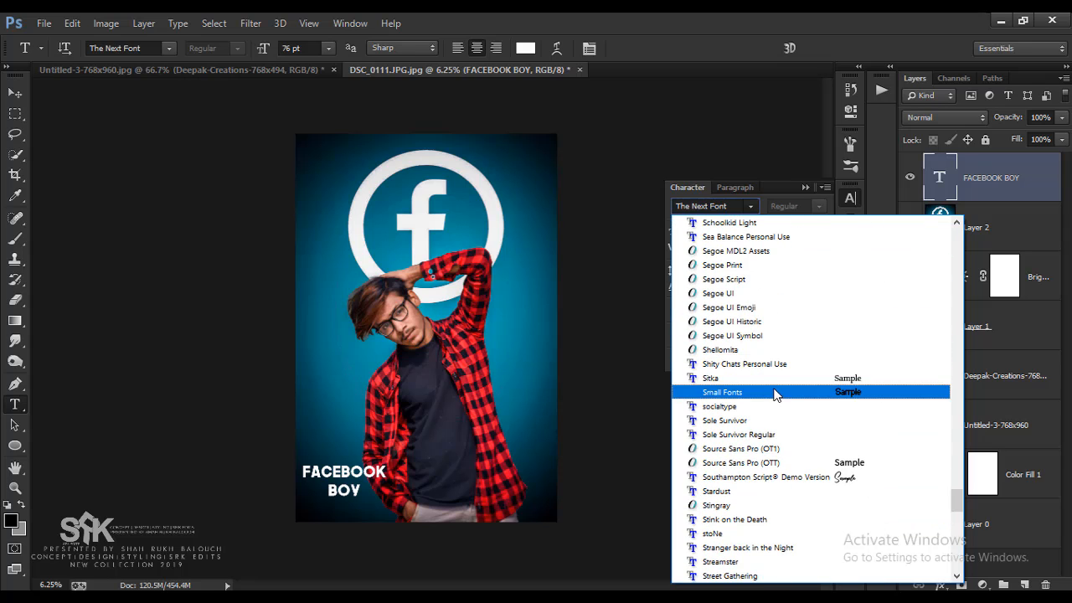
{"action": "scroll", "coordinate": [784, 435], "scroll_direction": "up", "scroll_amount": 2}
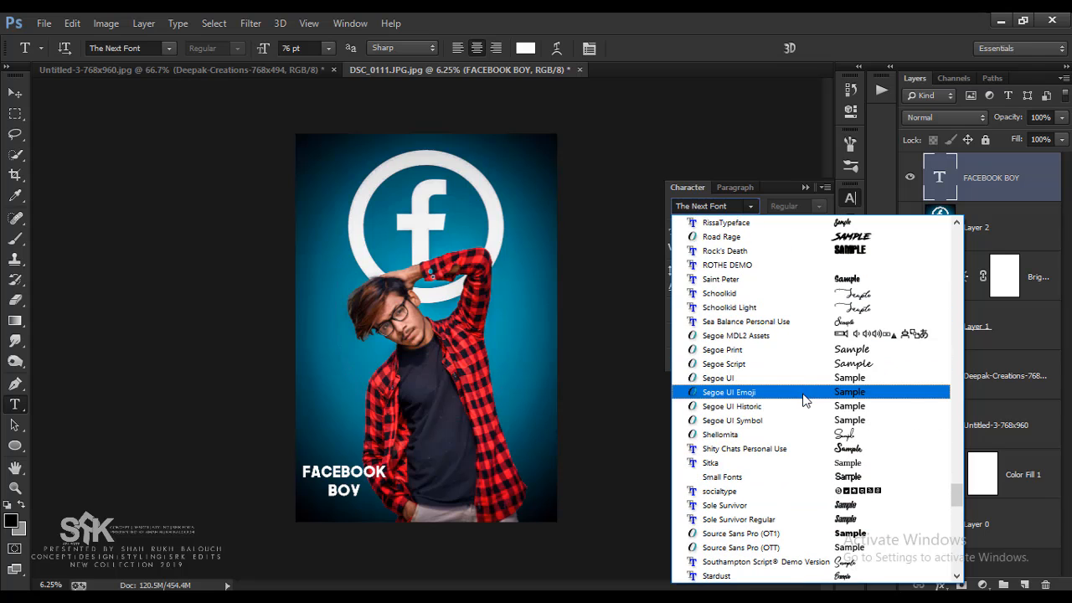
{"action": "scroll", "coordinate": [792, 377], "scroll_direction": "up", "scroll_amount": 1}
{"action": "scroll", "coordinate": [792, 380], "scroll_direction": "up", "scroll_amount": 5}
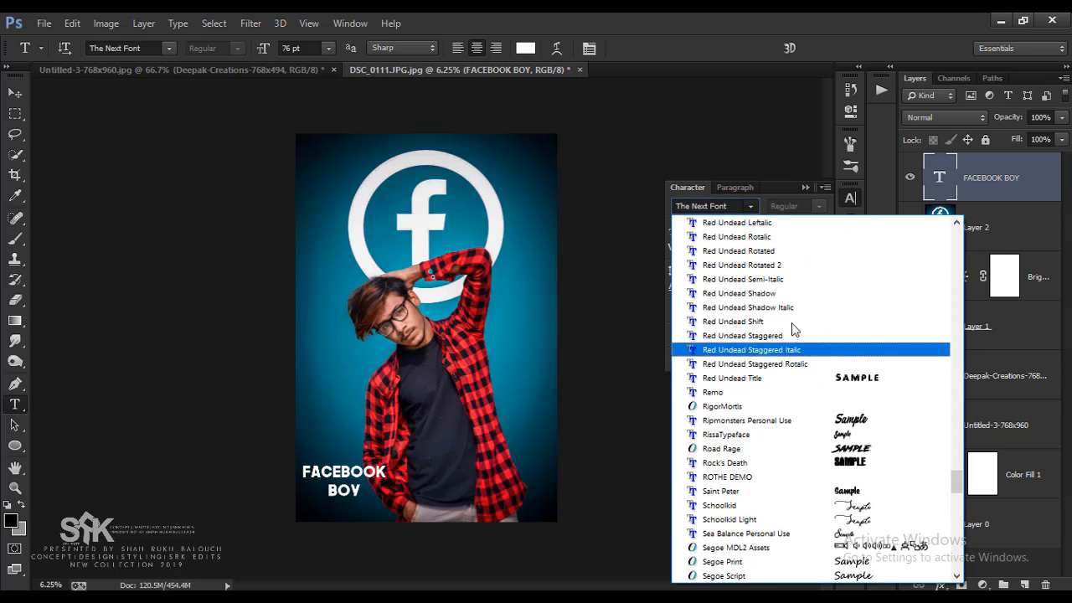
{"action": "scroll", "coordinate": [783, 357], "scroll_direction": "up", "scroll_amount": 14}
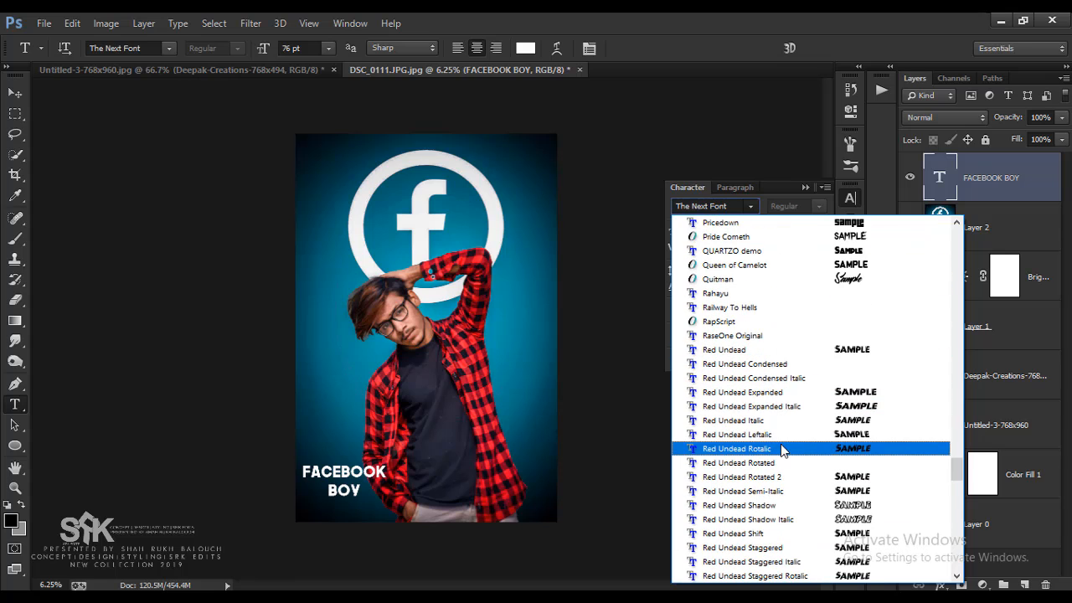
{"action": "scroll", "coordinate": [781, 355], "scroll_direction": "up", "scroll_amount": 3}
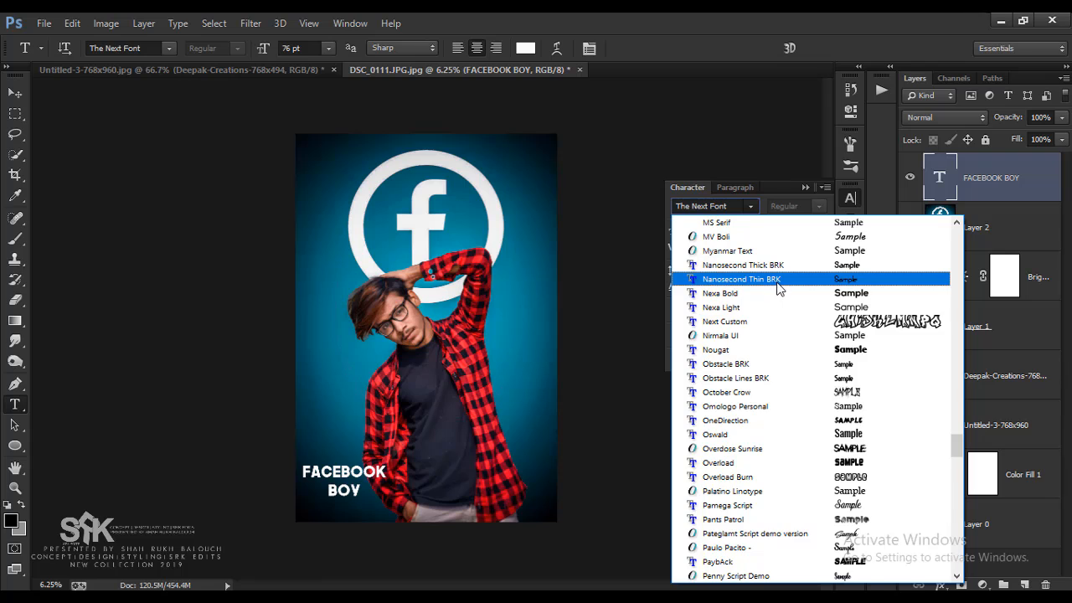
{"action": "scroll", "coordinate": [779, 287], "scroll_direction": "up", "scroll_amount": 1}
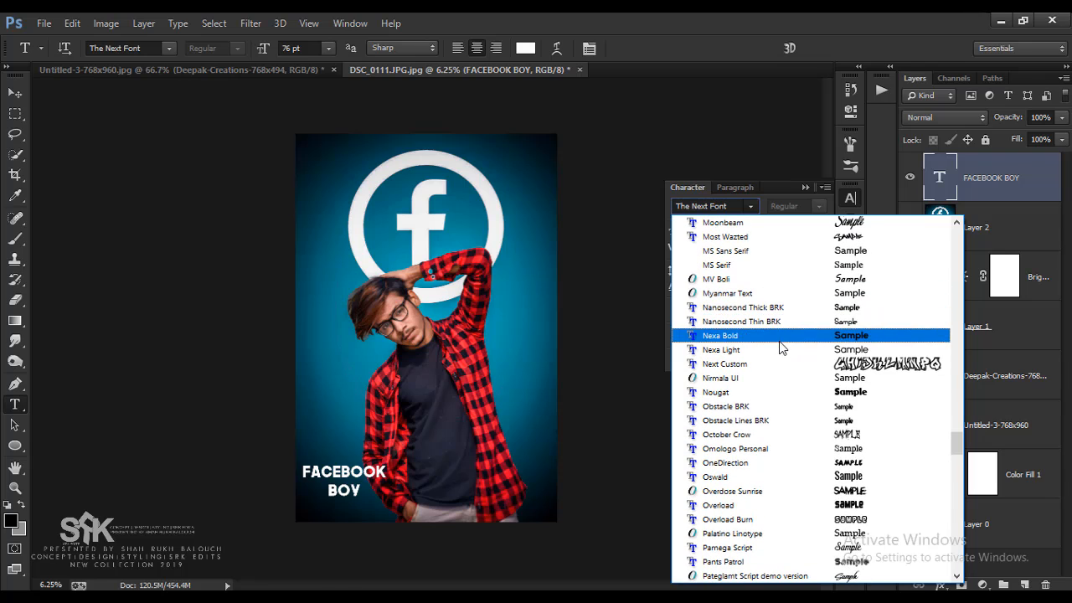
{"action": "left_click", "coordinate": [780, 344]}
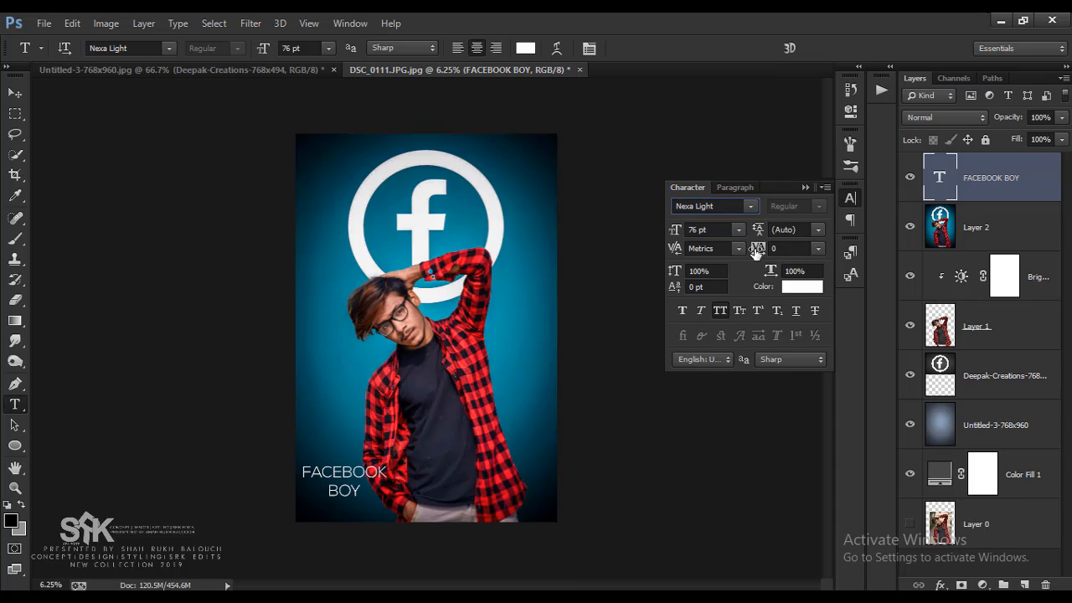
Step: Set the FACEBOOK BOY text's tracking to 1160 and center the text near the bottom edge of the portrait
{"action": "mouse_move", "coordinate": [757, 251]}
{"action": "left_mouse_down"}
{"action": "mouse_move", "coordinate": [760, 242]}
{"action": "mouse_move", "coordinate": [770, 250]}
{"action": "left_mouse_up"}
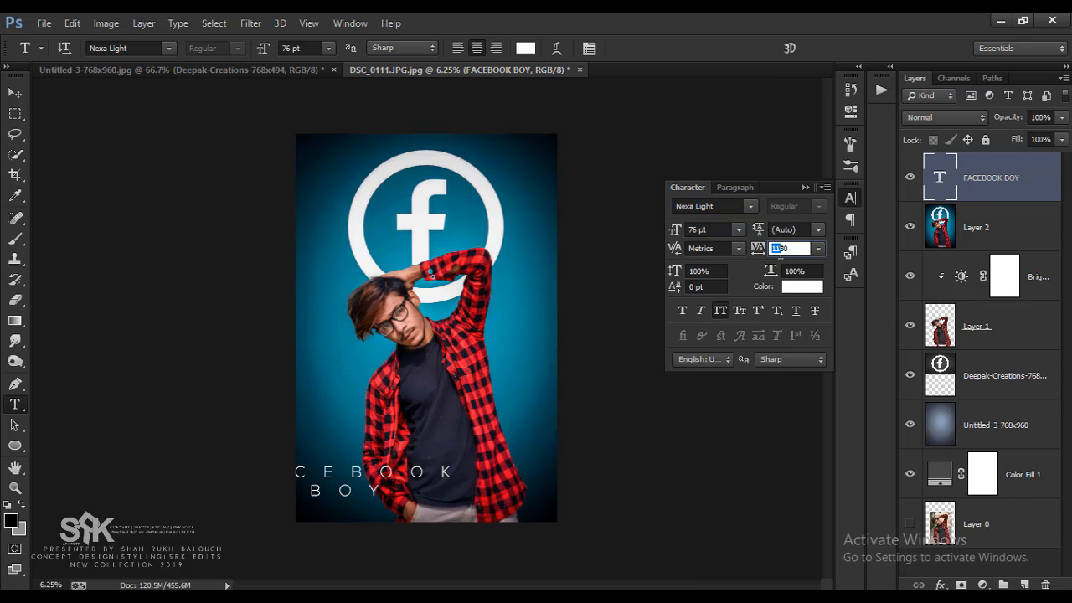
{"action": "left_click", "coordinate": [15, 92]}
{"action": "left_click_drag", "start_coordinate": [361, 392], "coordinate": [439, 395]}
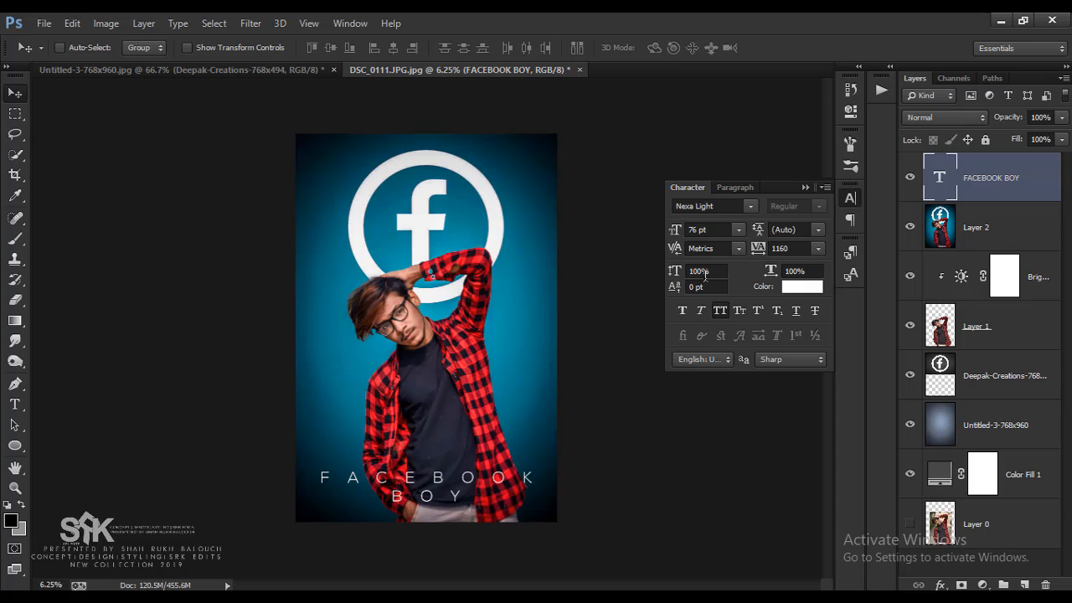
Step: Apply faux bold to the FACEBOOK BOY text and set its font size to 80 pt
{"action": "left_click", "coordinate": [685, 311]}
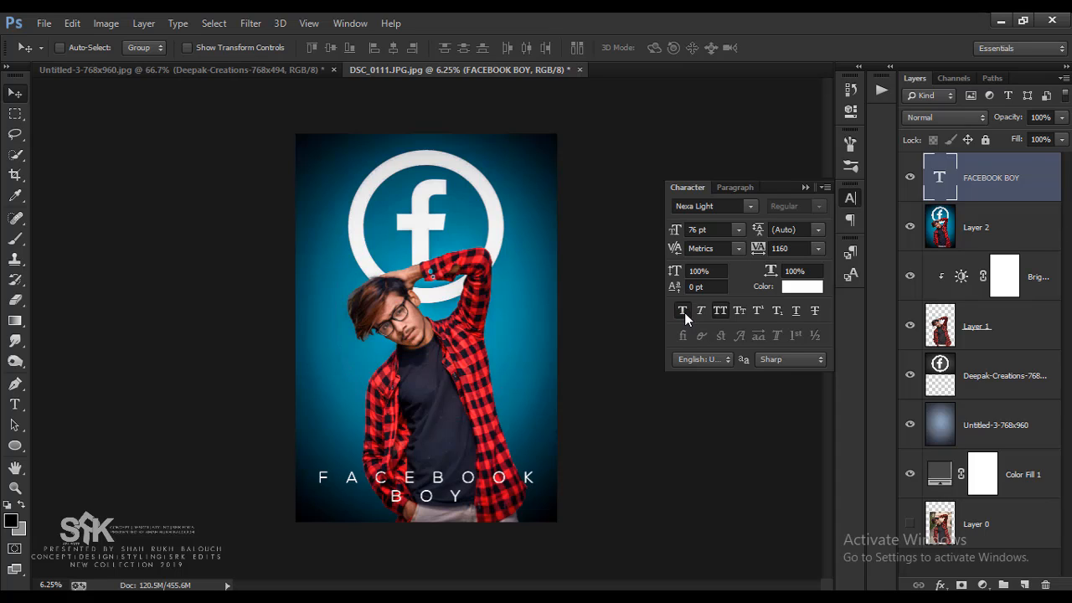
{"action": "left_click_drag", "start_coordinate": [674, 229], "coordinate": [680, 229]}
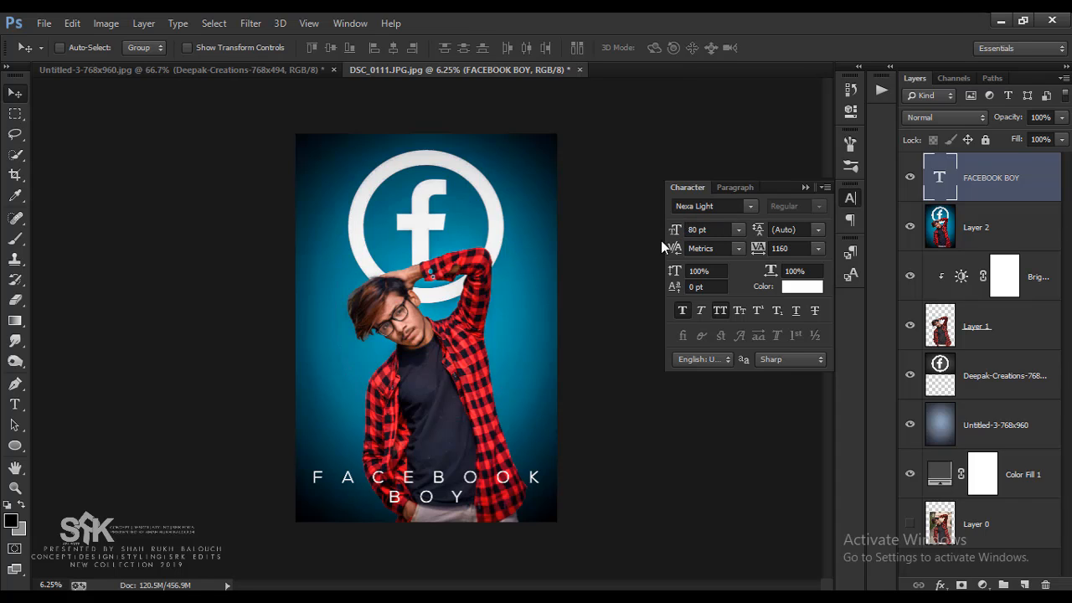
Step: Fine-tune the FACEBOOK BOY text's position at the portrait's bottom center and set its tracking to 1360
{"action": "left_click_drag", "start_coordinate": [461, 402], "coordinate": [468, 408]}
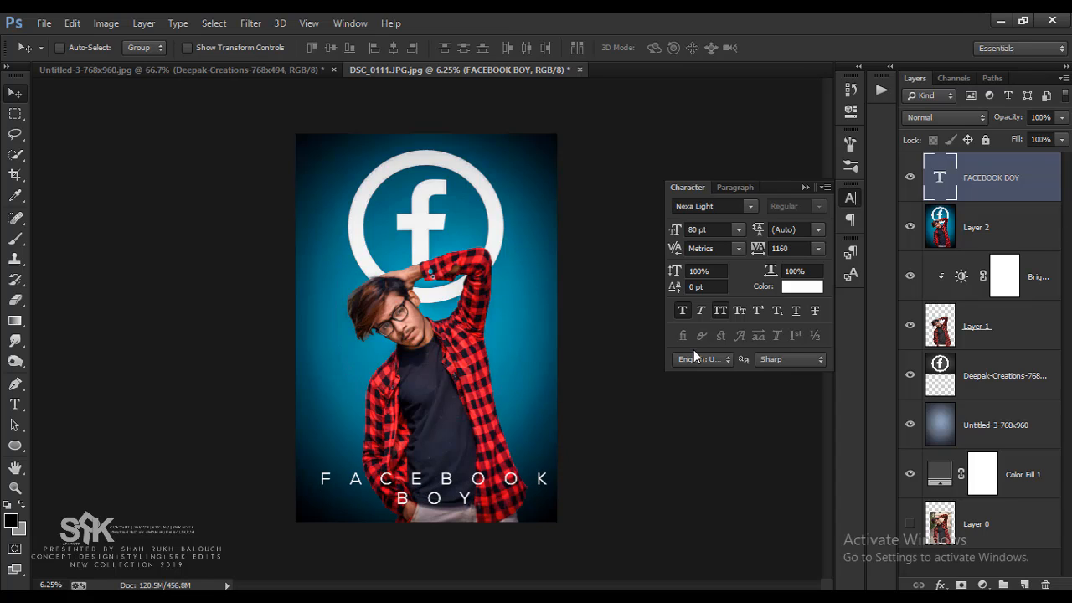
{"action": "key", "text": "shift+Left"}
{"action": "key", "text": "shift+Left"}
{"action": "key", "text": "shift+Left"}
{"action": "key", "text": "shift+Left"}
{"action": "key", "text": "shift+Left"}
{"action": "key", "text": "shift+Left"}
{"action": "key", "text": "shift+Left"}
{"action": "key", "text": "shift+Left"}
{"action": "key", "text": "shift+Left"}
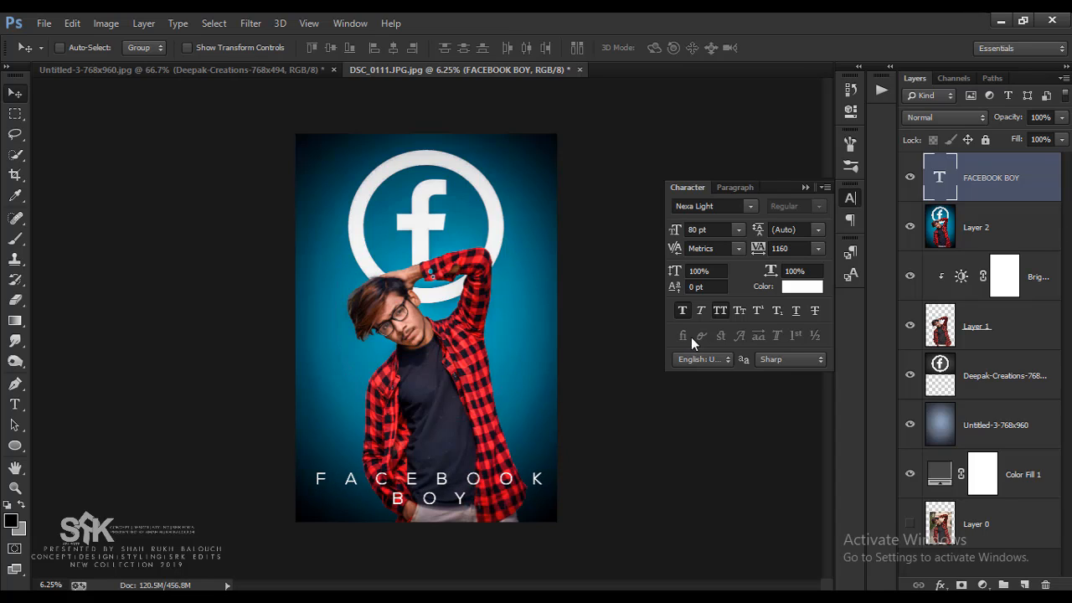
{"action": "left_click_drag", "start_coordinate": [758, 249], "coordinate": [759, 250]}
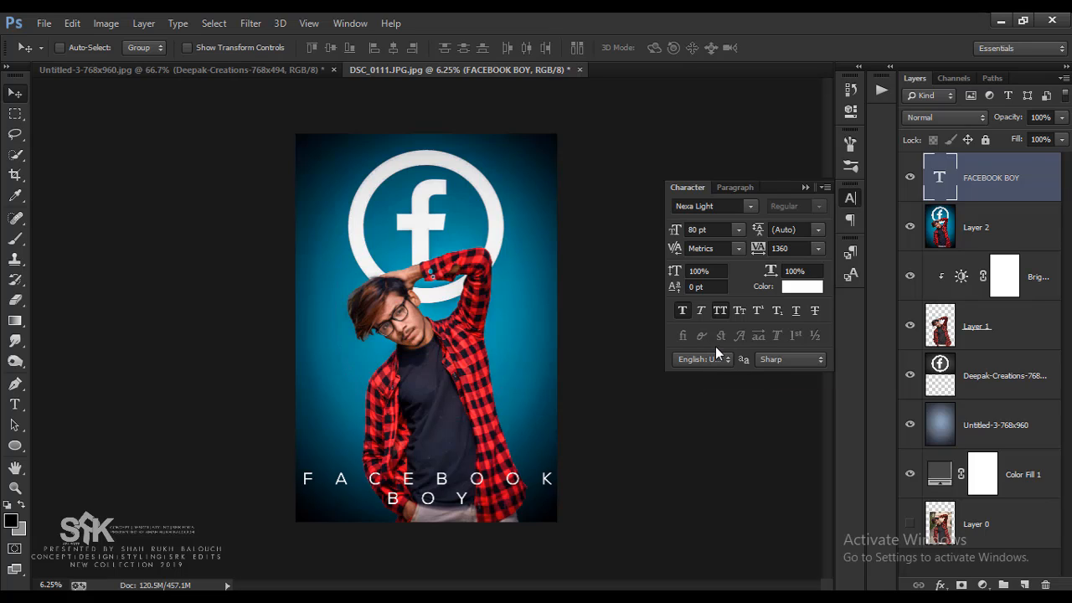
Step: Set the opacity of the FACEBOOK BOY text layer to 21%
{"action": "left_click", "coordinate": [850, 200]}
{"action": "type", "text": "15"}
{"action": "key", "text": "Return"}
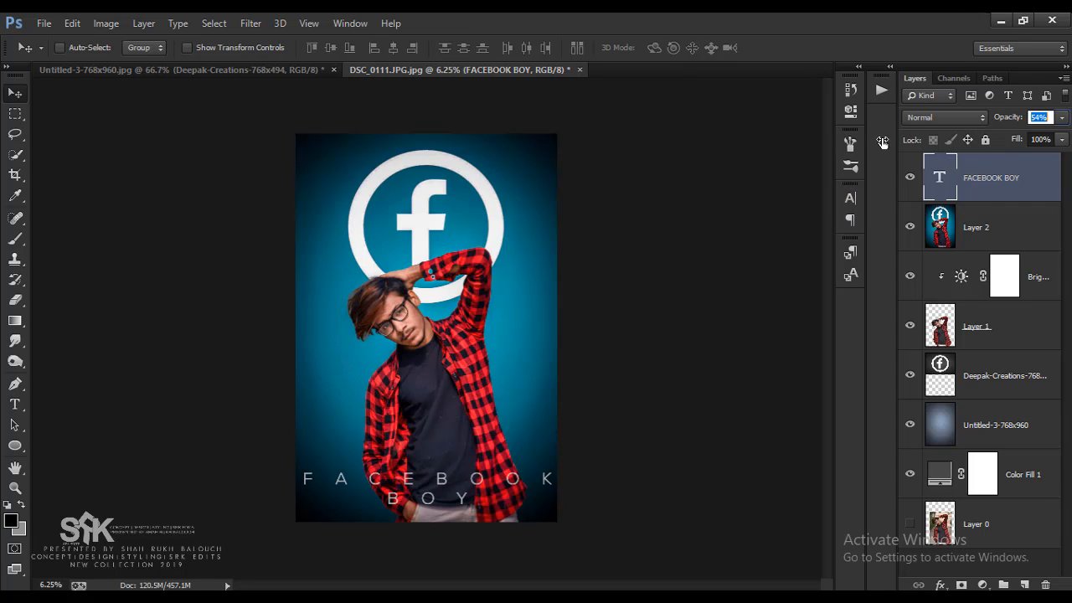
{"action": "key", "text": "Up"}
{"action": "key", "text": "Up"}
{"action": "key", "text": "Up"}
{"action": "key", "text": "Up"}
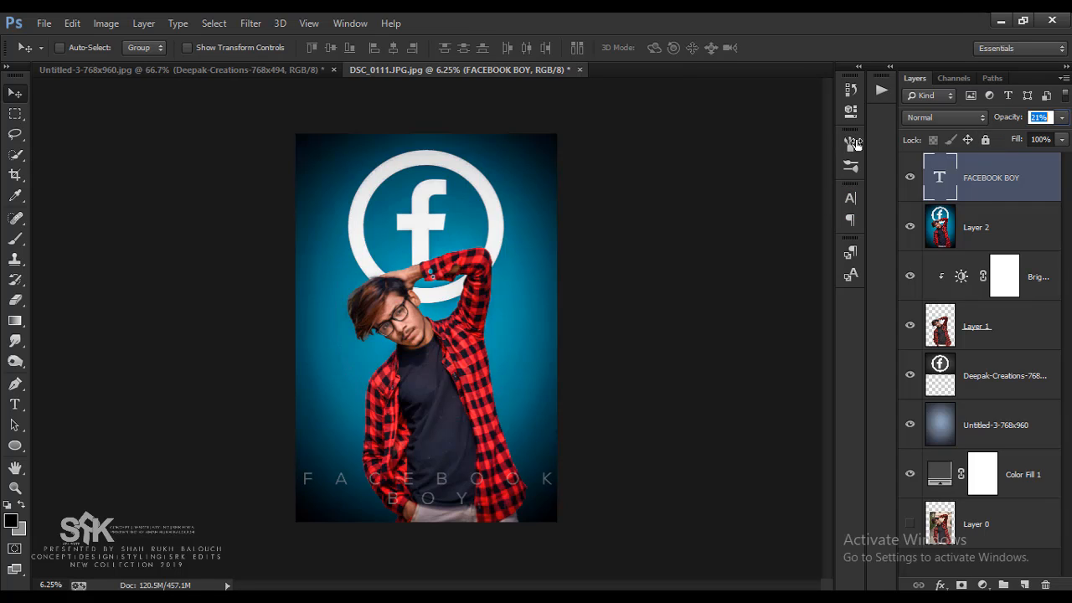
{"action": "key", "text": "Return"}
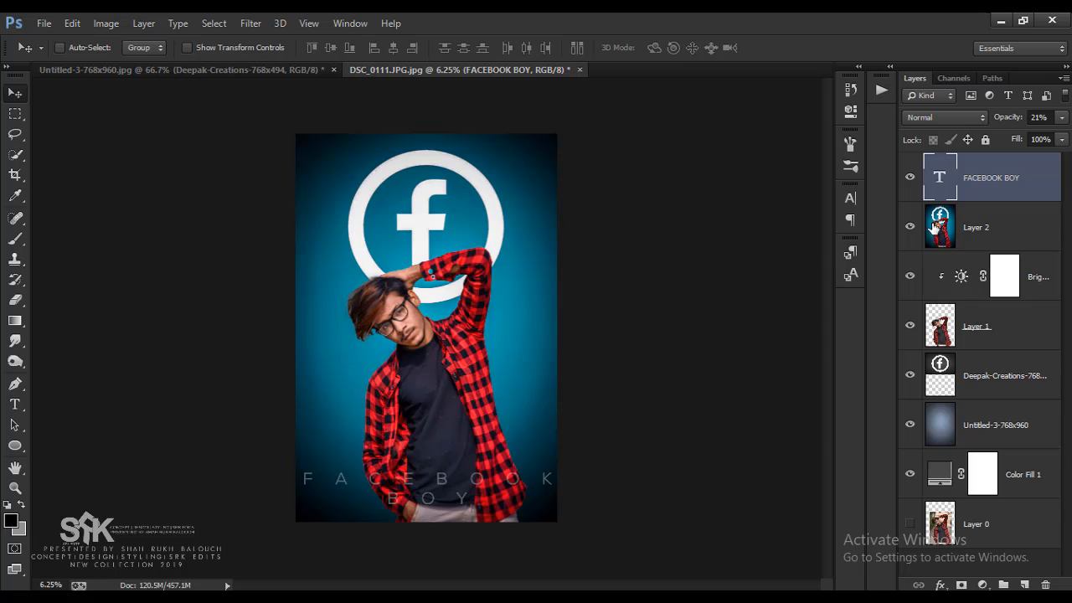
{"action": "right_click", "coordinate": [989, 182]}
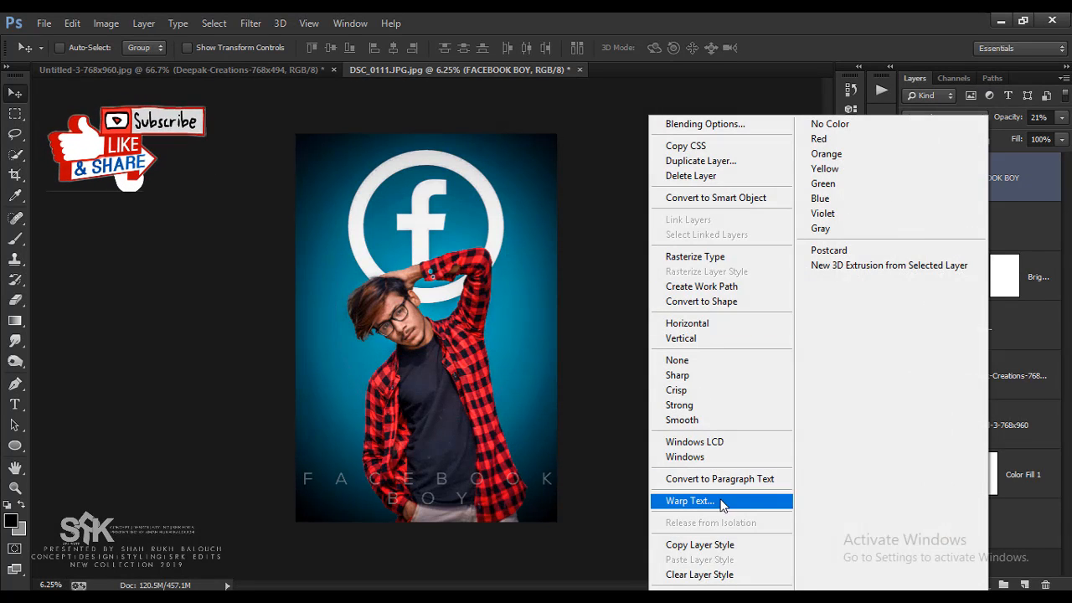
{"action": "left_click", "coordinate": [818, 19]}
{"action": "left_click", "coordinate": [1009, 222]}
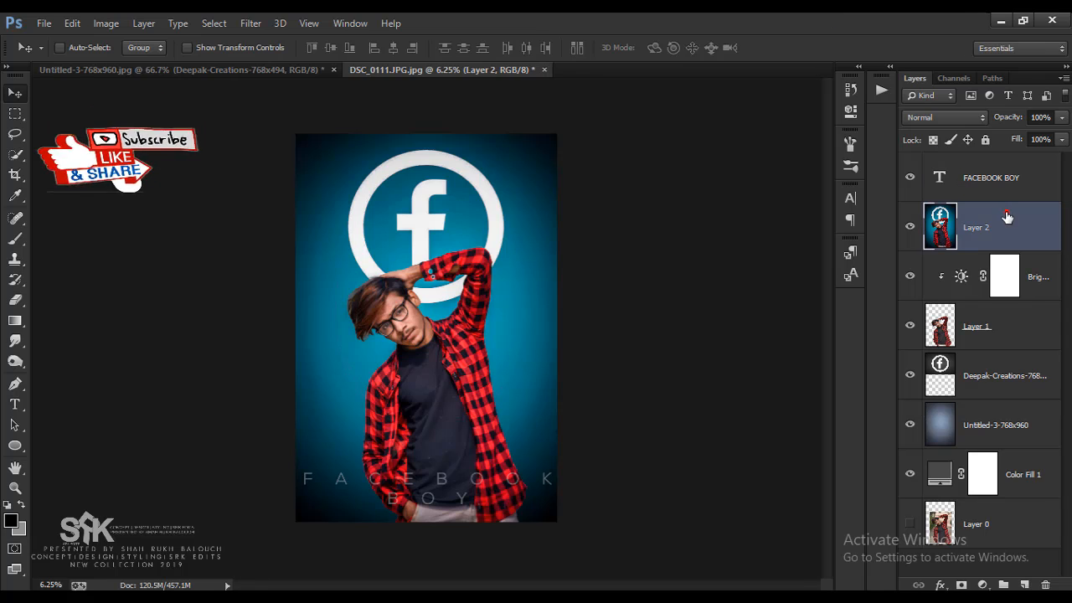
{"action": "left_click", "coordinate": [1009, 196]}
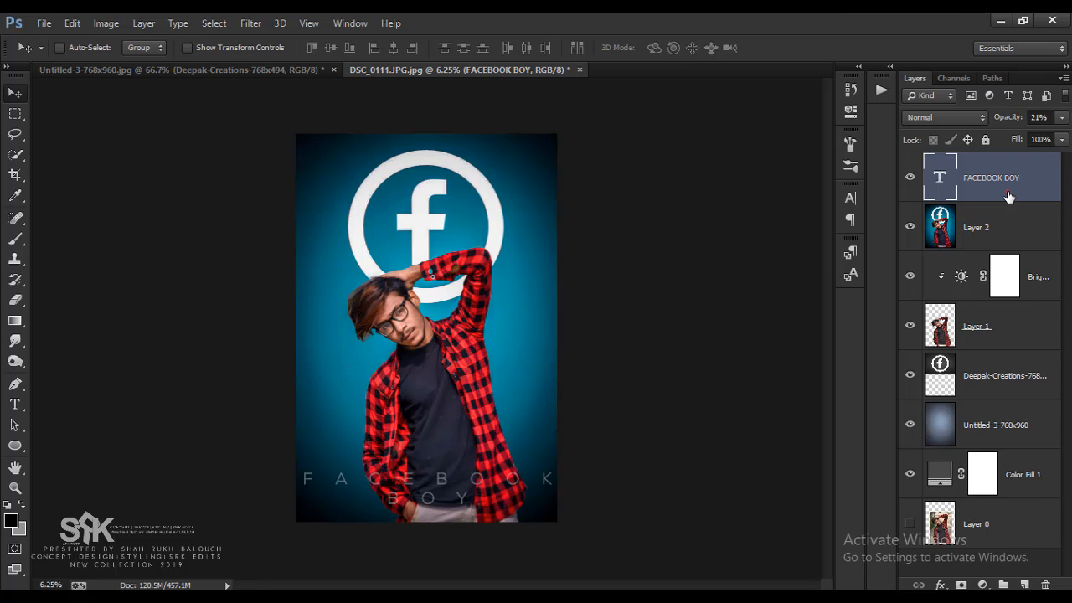
Step: Add a new empty layer above the FACEBOOK BOY text layer
{"action": "left_click", "coordinate": [1027, 584]}
{"action": "left_click", "coordinate": [105, 23]}
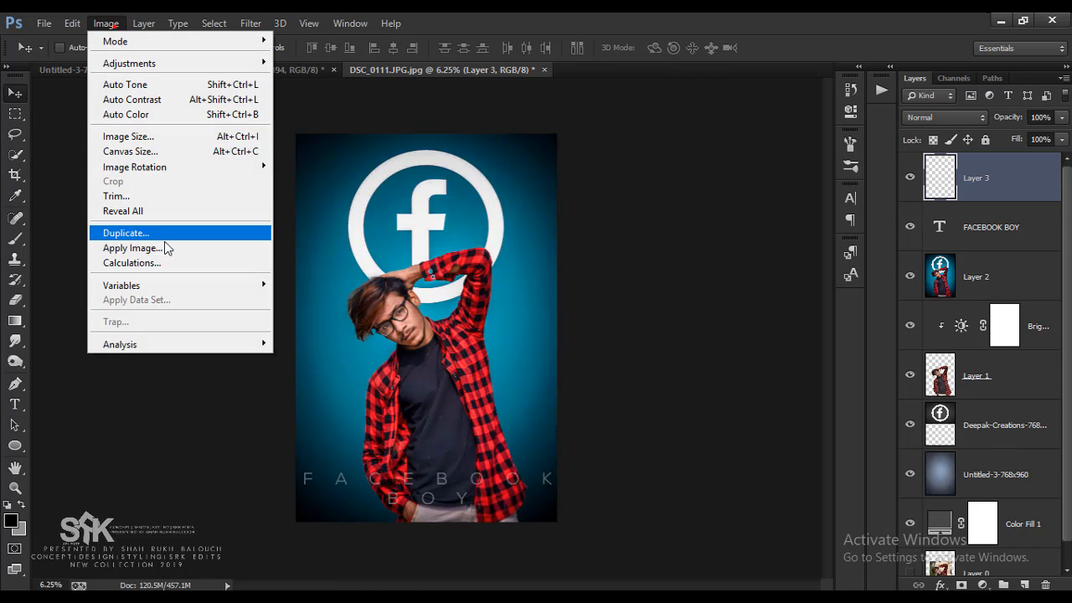
Step: Add a Color Balance adjustment layer with midtones Cyan-Red -14 and Magenta-Green +5, and shift Yellow-Blue slightly toward blue
{"action": "left_click", "coordinate": [983, 584]}
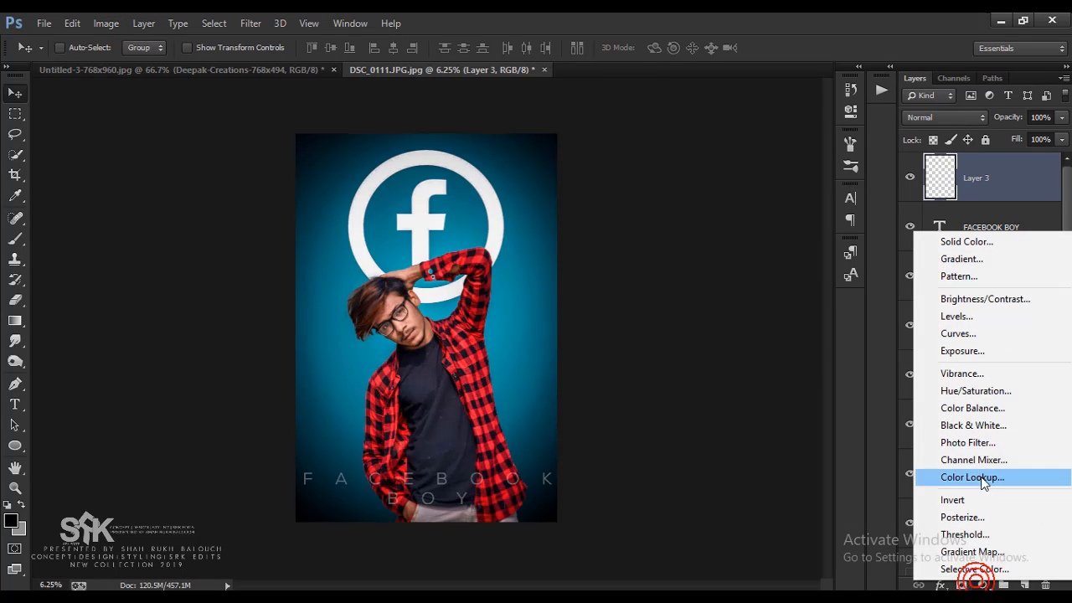
{"action": "left_click", "coordinate": [972, 408]}
{"action": "left_click_drag", "start_coordinate": [699, 217], "coordinate": [702, 163]}
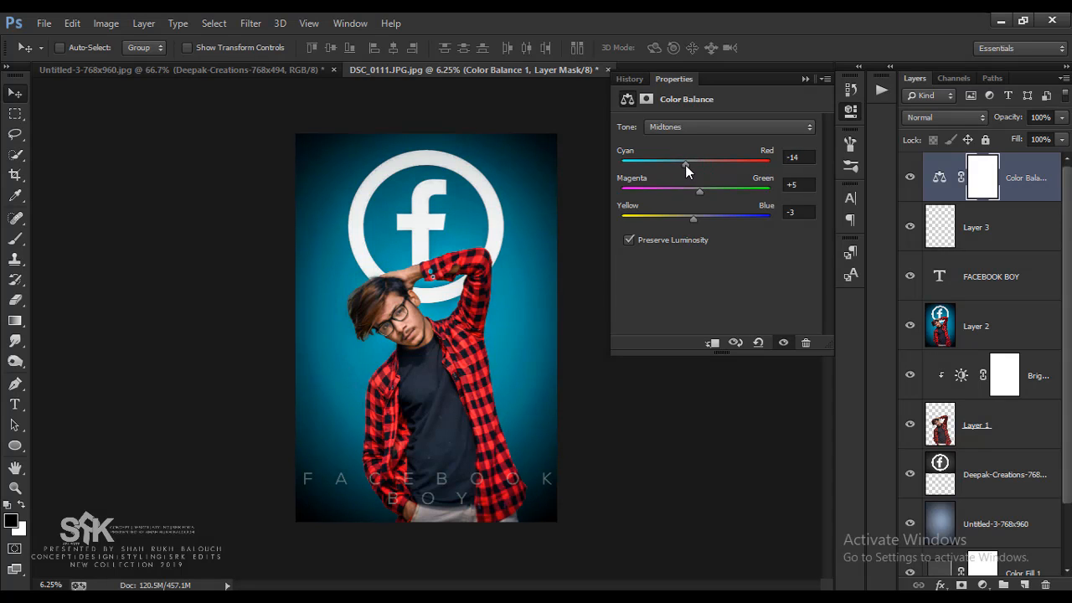
{"action": "left_click_drag", "start_coordinate": [698, 219], "coordinate": [704, 221]}
{"action": "left_click", "coordinate": [850, 121]}
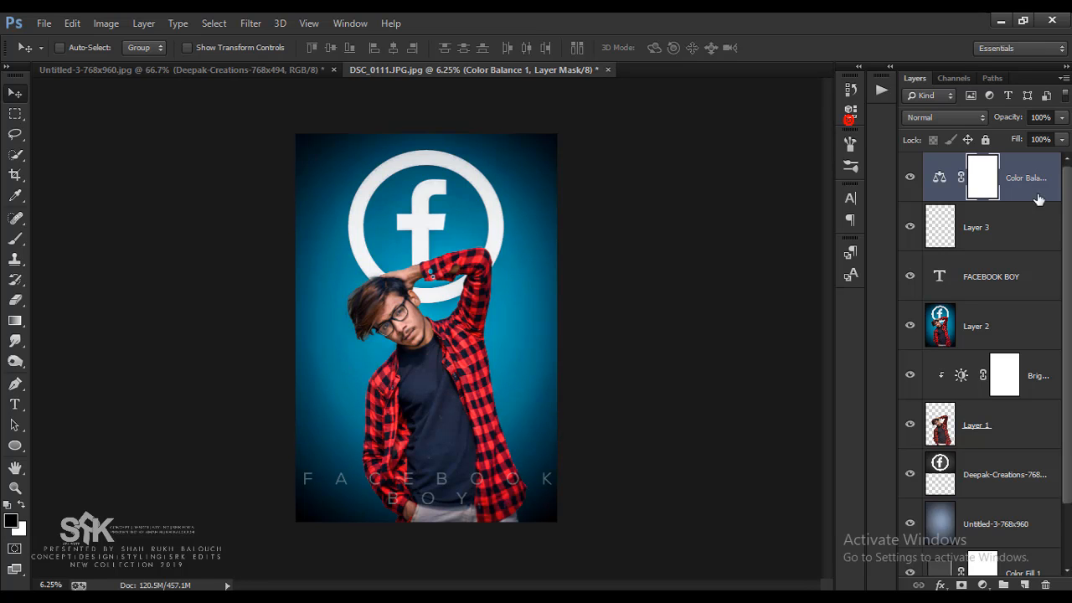
Step: Try to merge the Color Balance adjustment into the empty layer below it, and undo the merge
{"action": "right_click", "coordinate": [1043, 182]}
{"action": "left_click", "coordinate": [819, 473]}
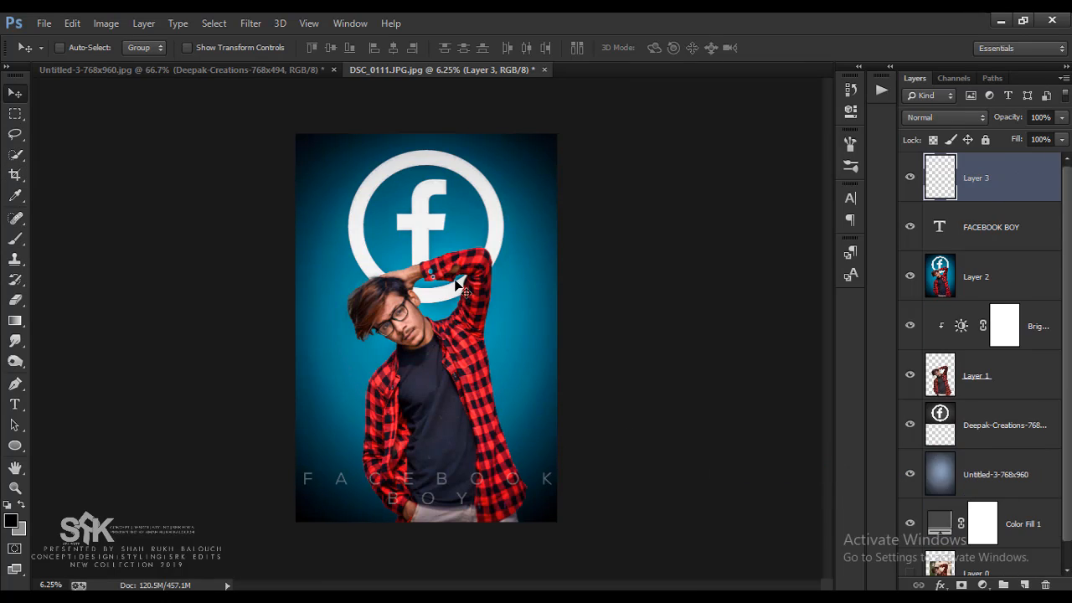
{"action": "key", "text": "ctrl+z"}
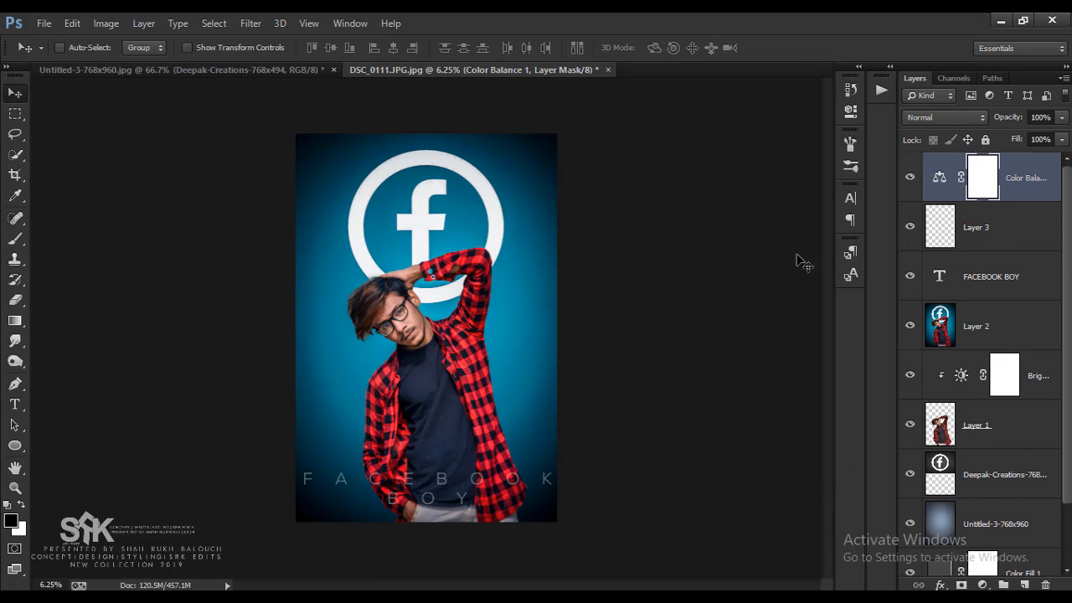
Step: Merge the Color Balance adjustment, Layer 3, the FACEBOOK BOY text and Layer 2 into a single layer
{"action": "left_click", "coordinate": [994, 236], "text": "shift"}
{"action": "left_click", "coordinate": [993, 276], "text": "shift"}
{"action": "left_click", "coordinate": [989, 325], "text": "shift"}
{"action": "right_click", "coordinate": [1005, 326]}
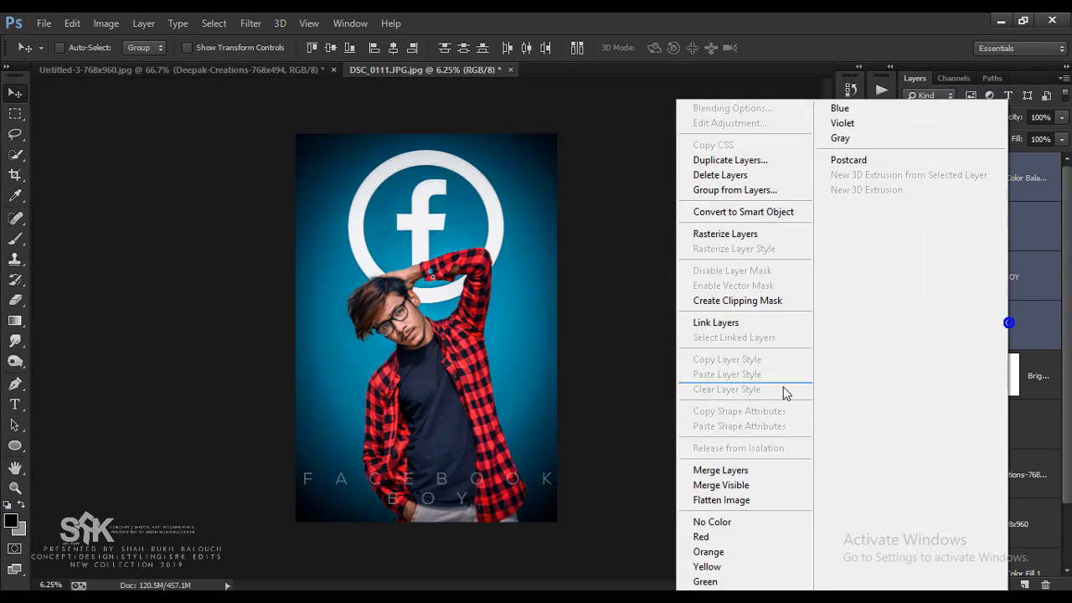
{"action": "left_click", "coordinate": [764, 470]}
Step: Crop the image to the existing canvas bounds with Delete Cropped Pixels enabled
{"action": "left_click", "coordinate": [15, 174]}
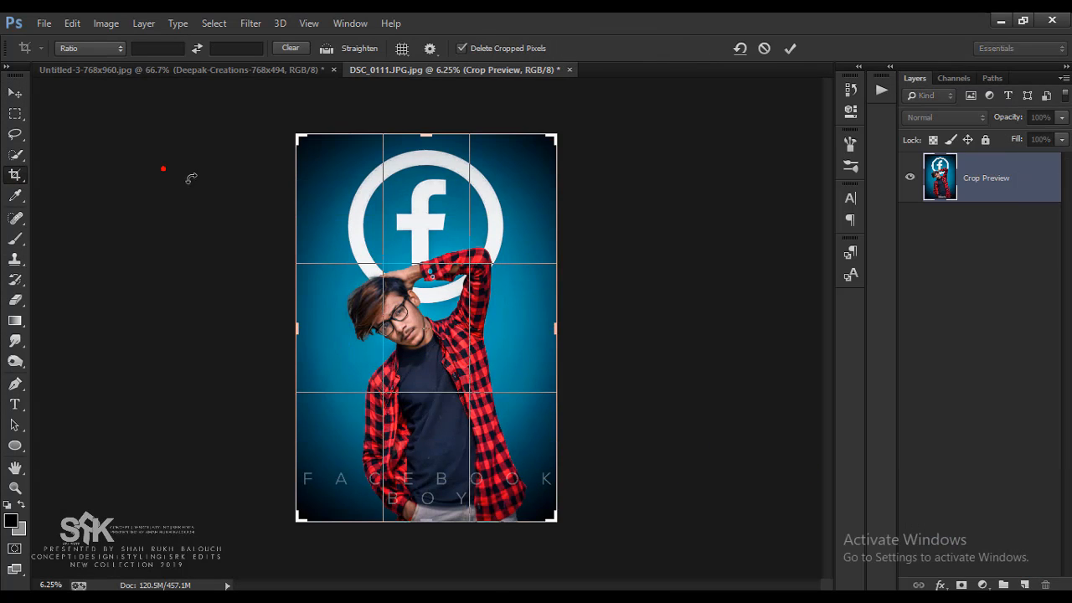
{"action": "left_click", "coordinate": [791, 49]}
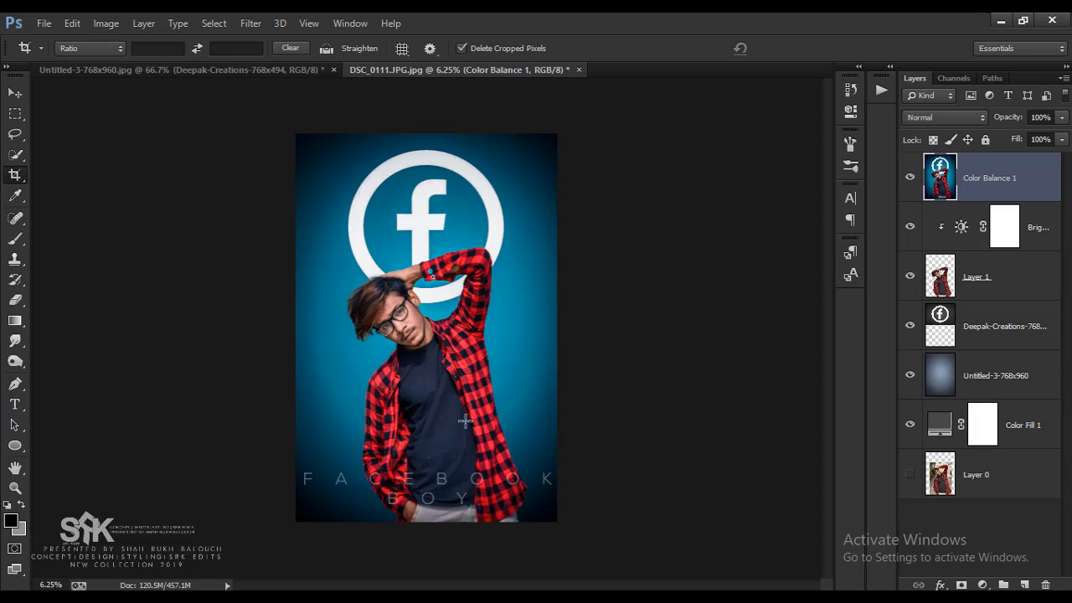